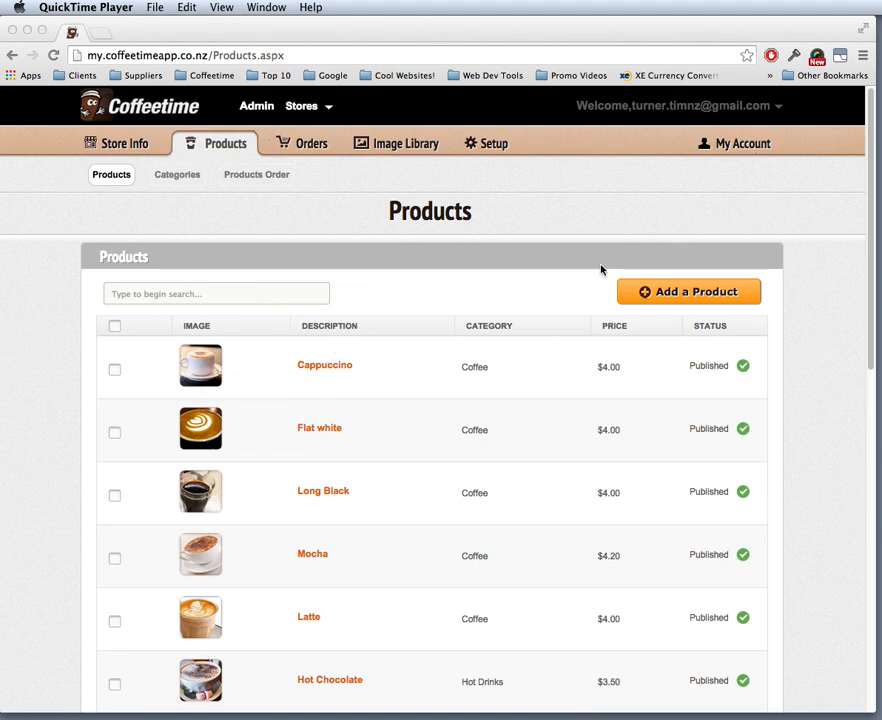
Review the product list, the categories and the product display order on the Products page.
left_click(864, 280)
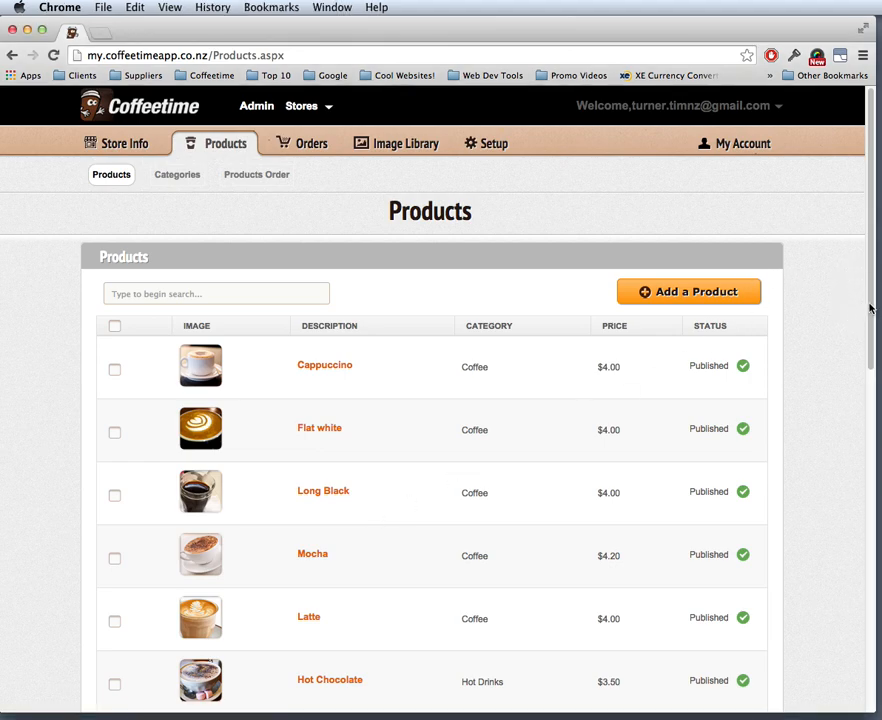
left_click_drag(866, 302, 782, 565)
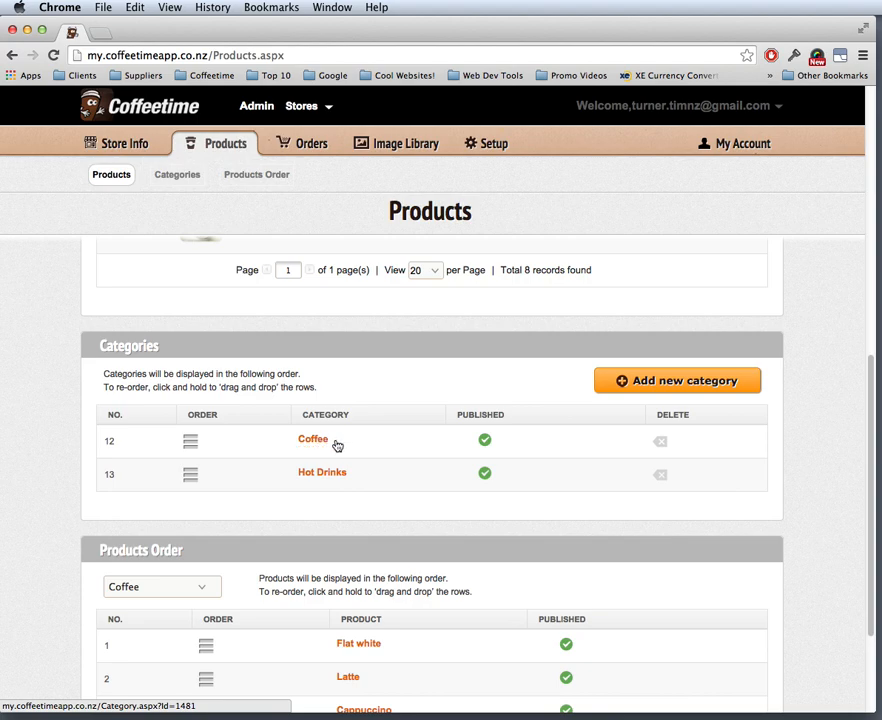
left_click_drag(871, 464, 875, 221)
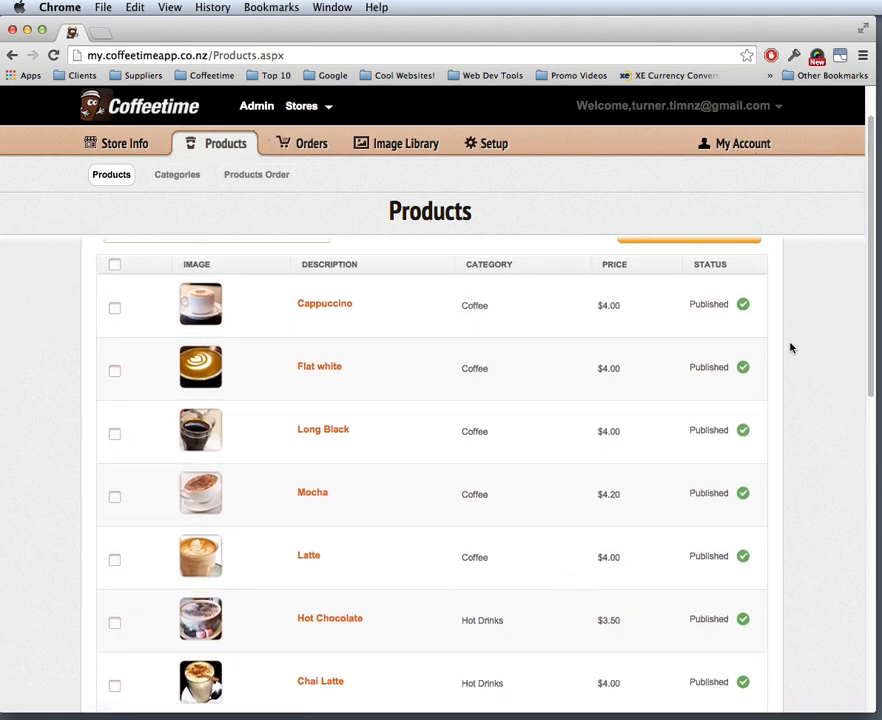
left_click_drag(870, 259, 795, 397)
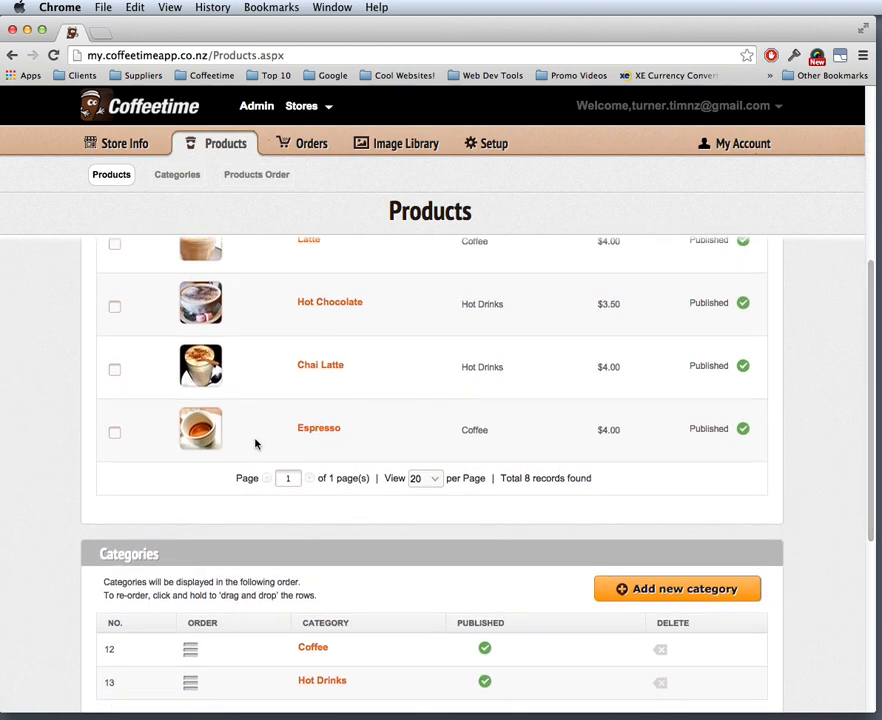
left_click_drag(862, 372, 783, 567)
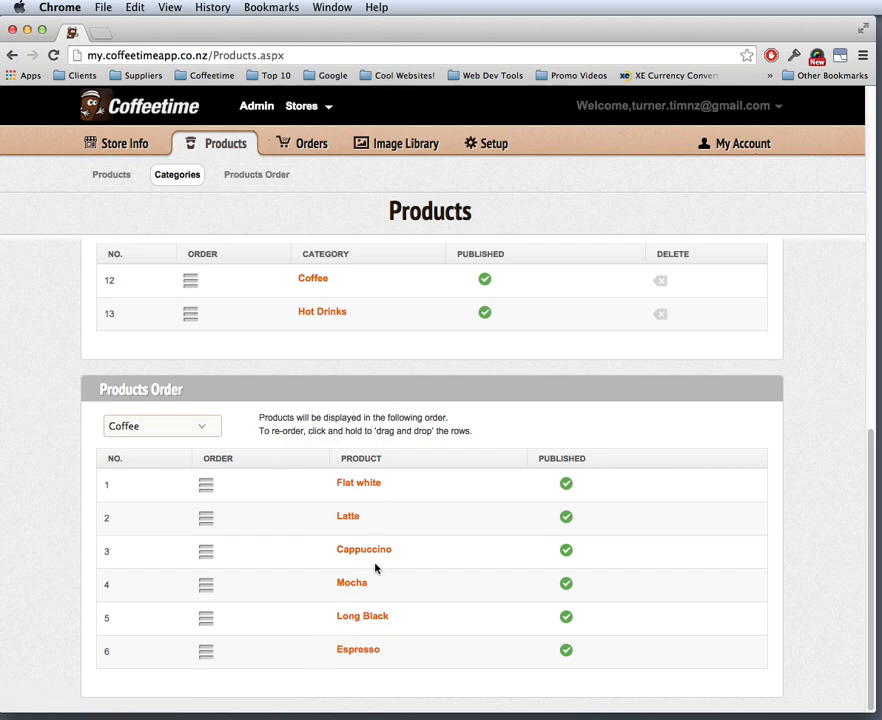
Reorder the products of the Coffee category to start with Long Black, Latte and Flat white.
left_click(148, 428)
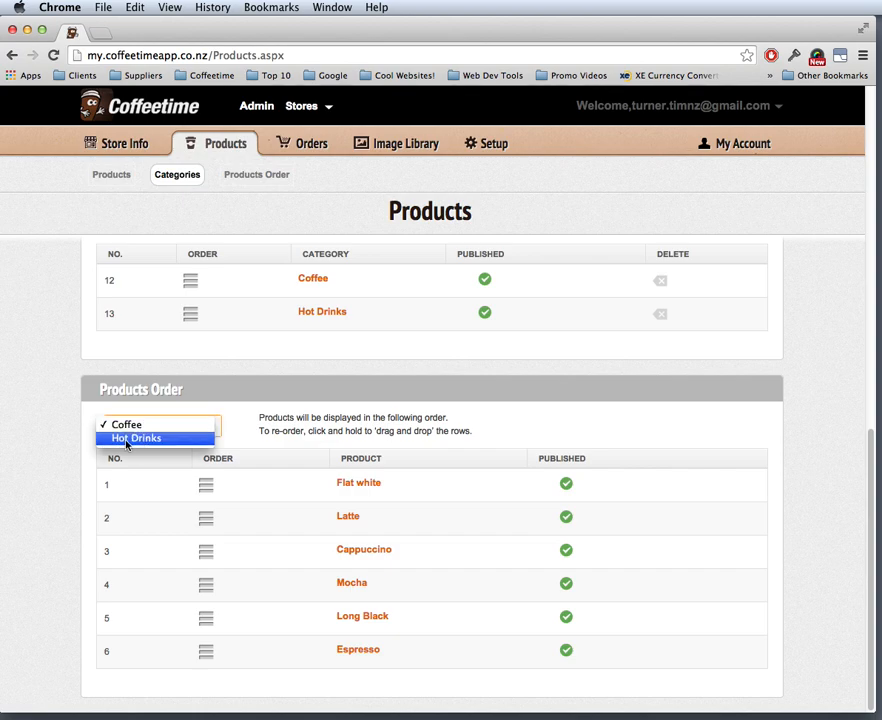
left_click(149, 430)
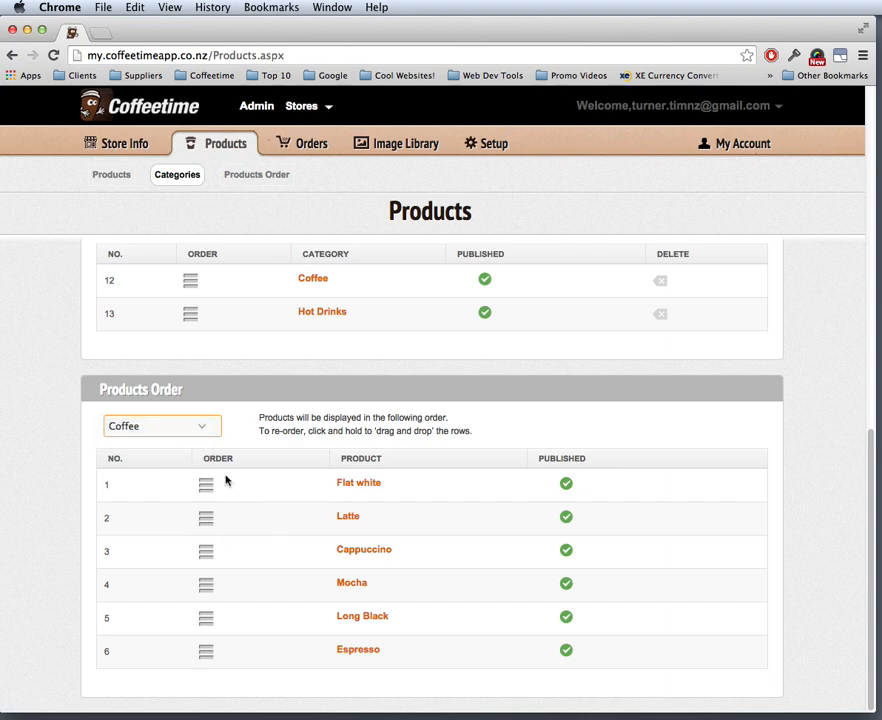
left_click_drag(205, 518, 211, 486)
left_click_drag(199, 648, 229, 516)
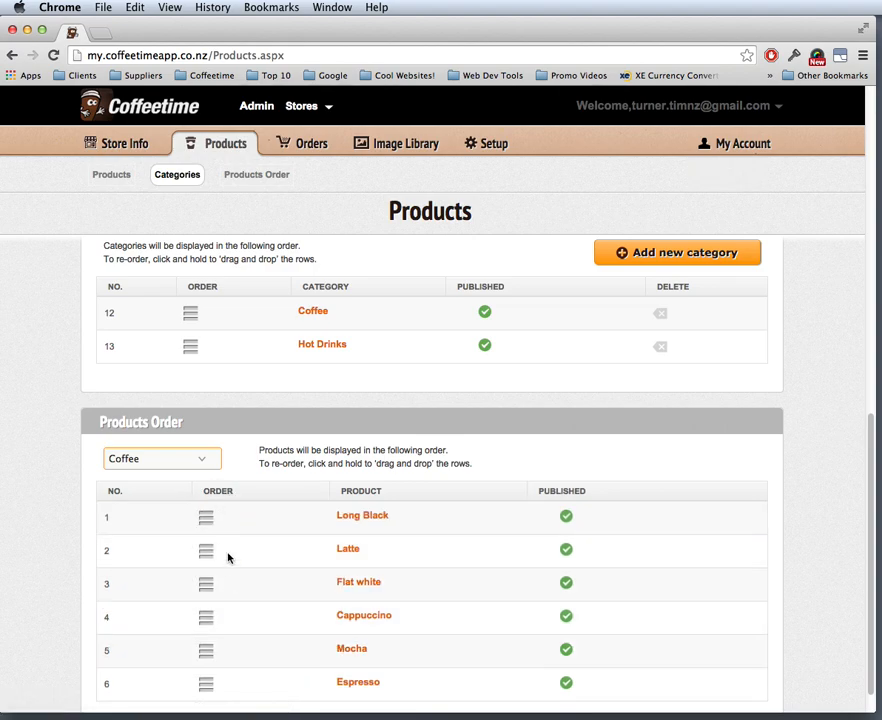
Rearrange the Coffee products into the order Flat white, Latte, Cappuccino, Mocha, Long Black, Espresso.
left_click_drag(206, 587, 211, 528)
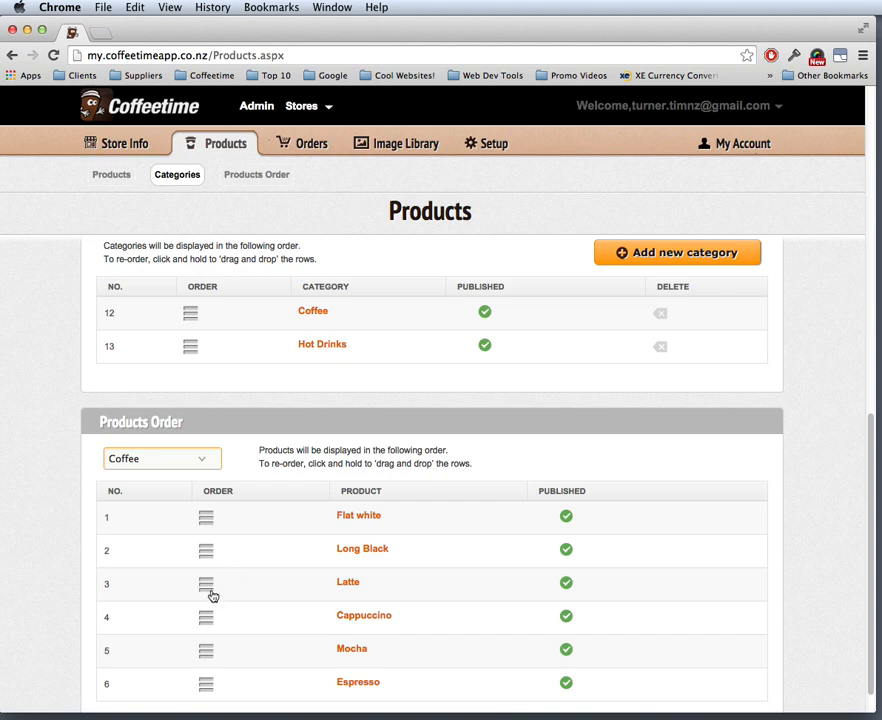
left_click_drag(195, 586, 216, 544)
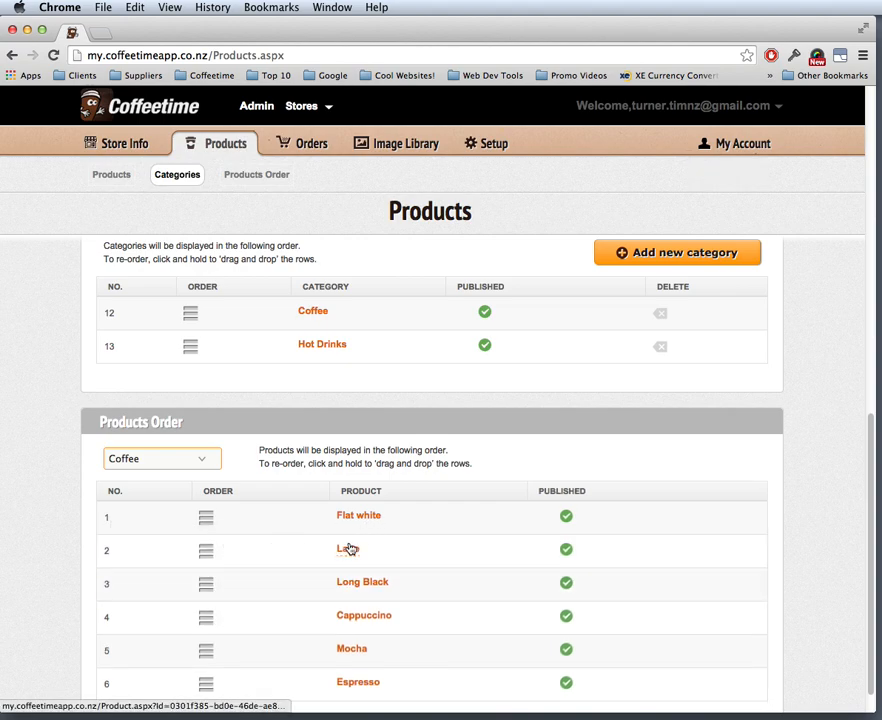
left_click_drag(206, 617, 218, 588)
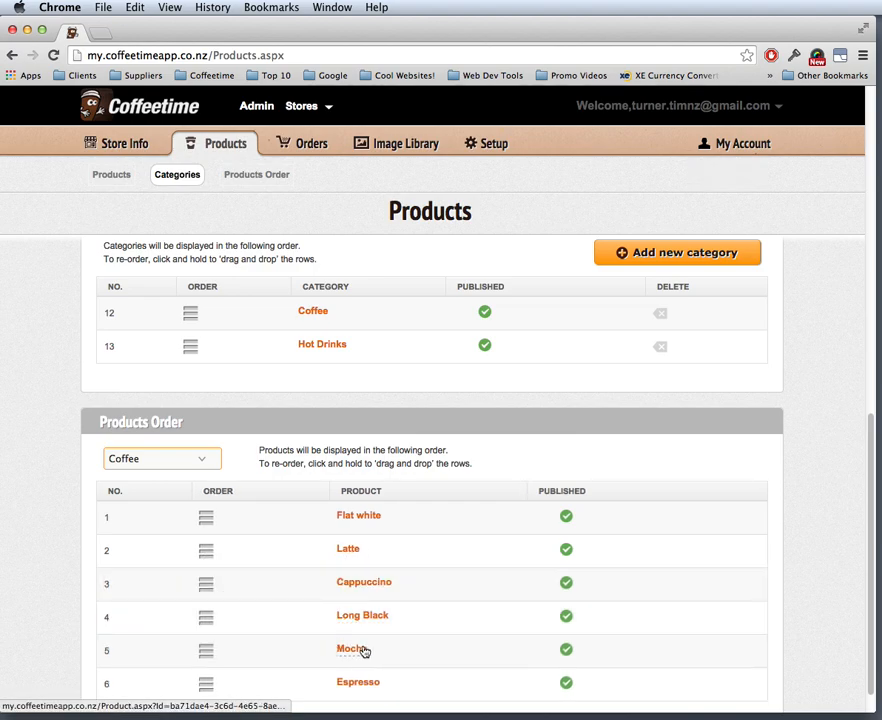
left_click_drag(204, 651, 205, 622)
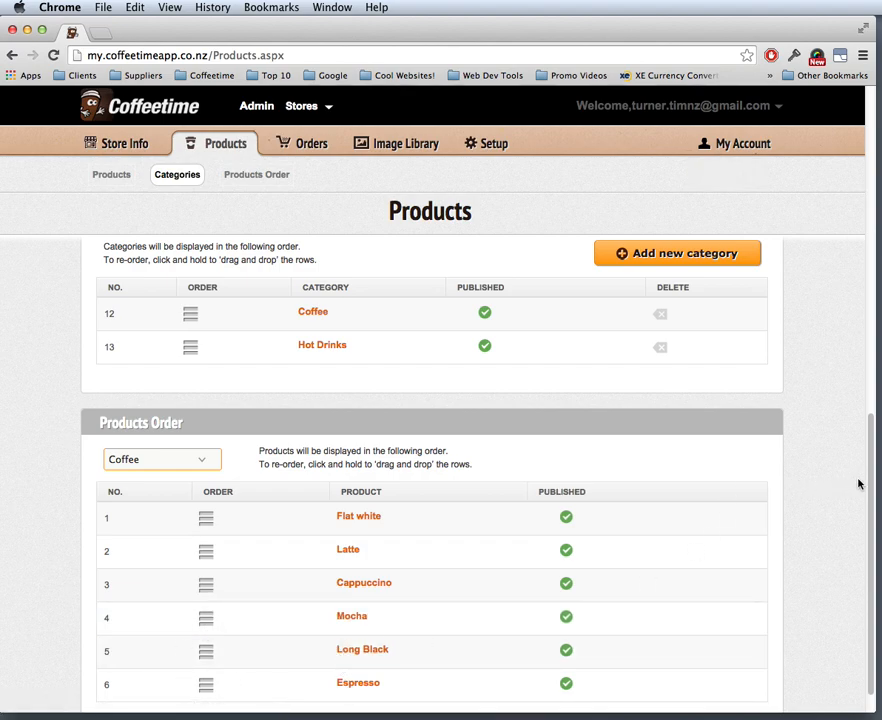
Open the Cappuccino product for editing and look at its name and description fields.
left_click_drag(861, 527, 858, 150)
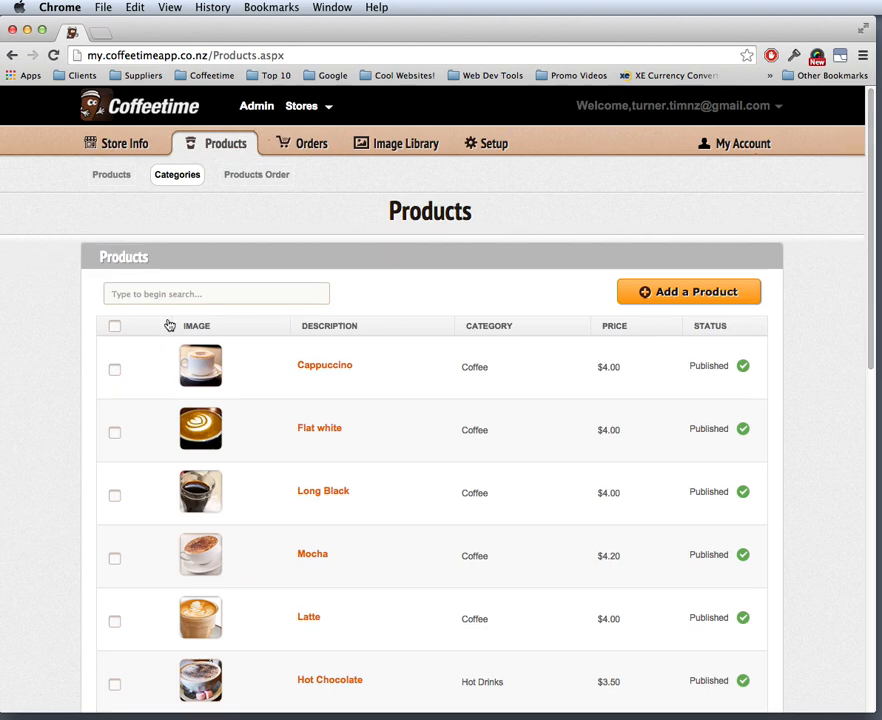
left_click(322, 368)
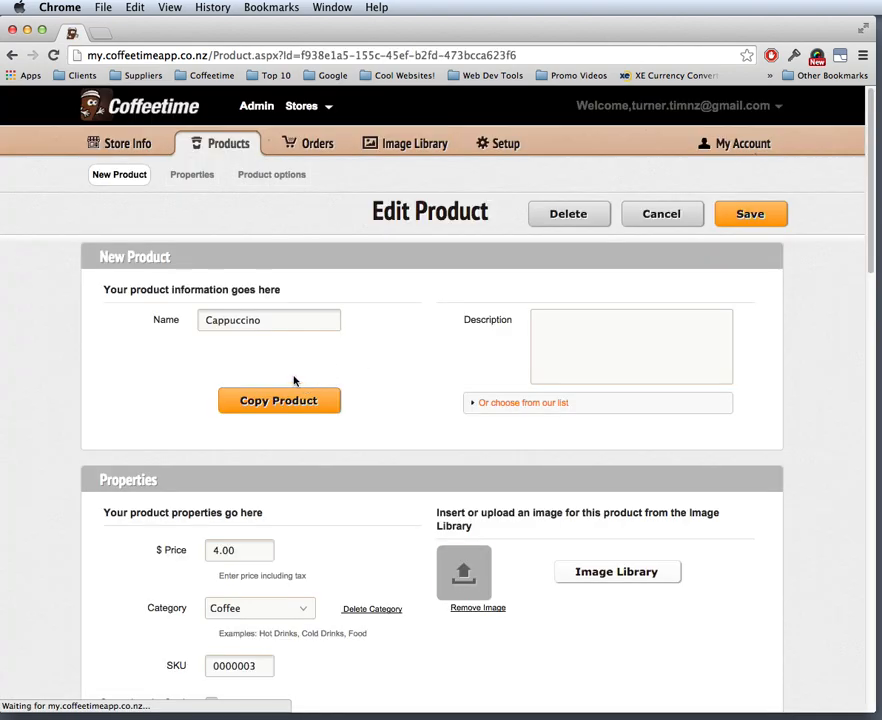
left_click(304, 330)
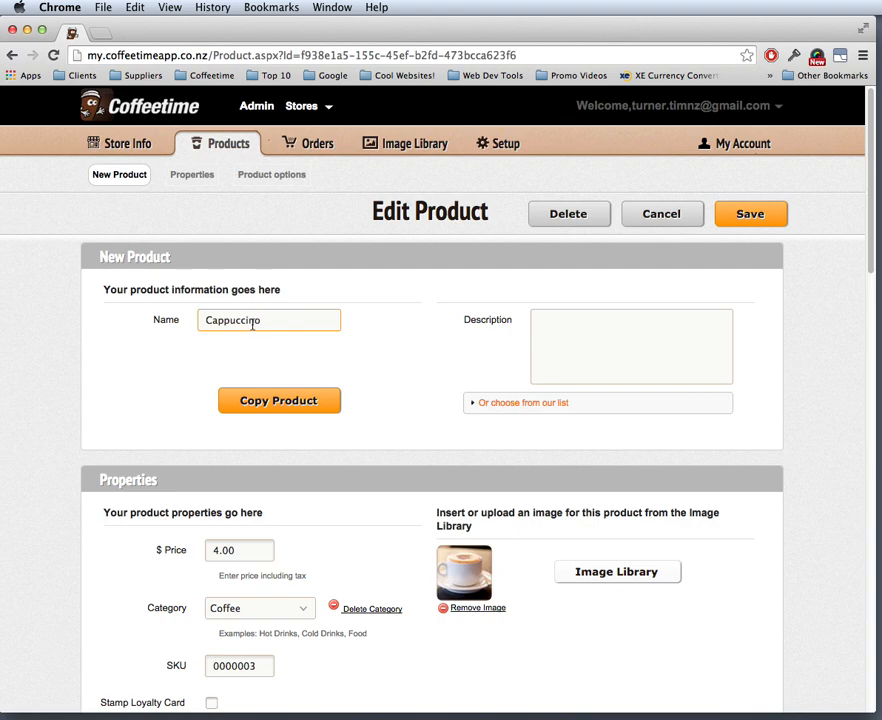
left_click(570, 340)
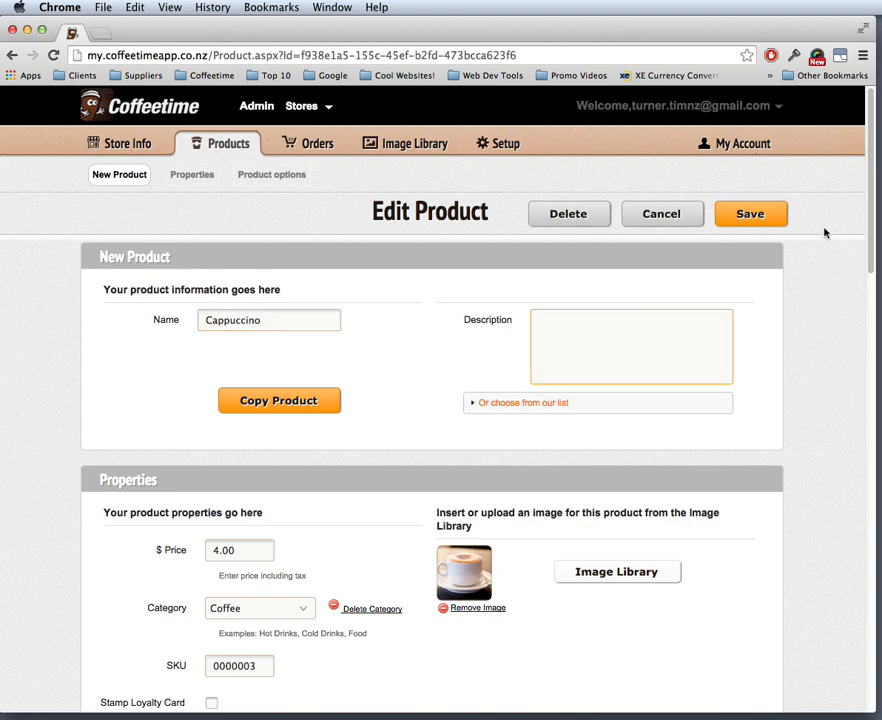
Examine the Cappuccino's price and the categories available for it, including the option for a new category.
left_click_drag(871, 222, 817, 297)
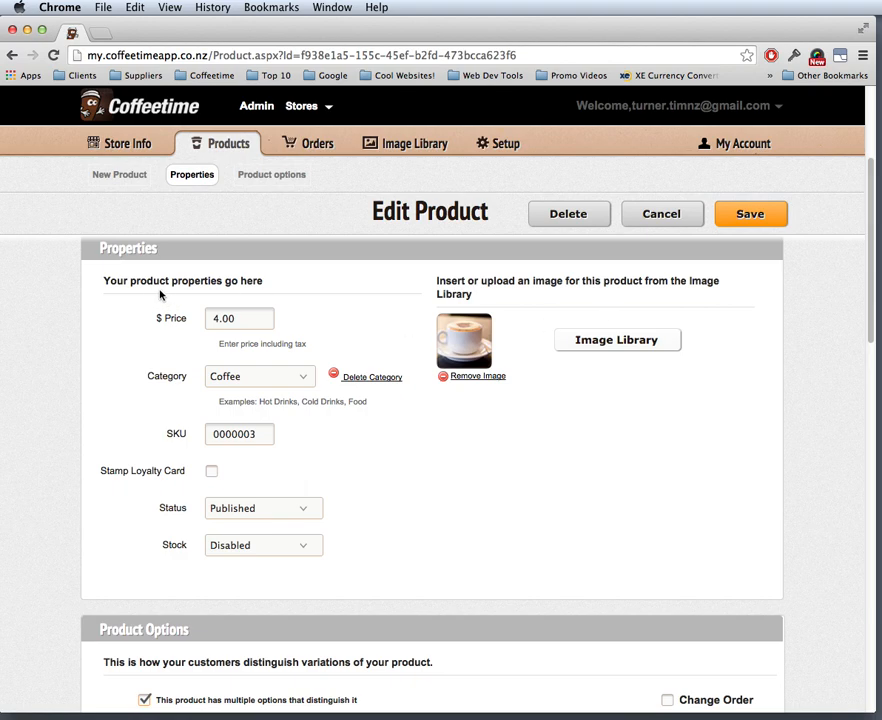
double_click(240, 318)
left_click(240, 378)
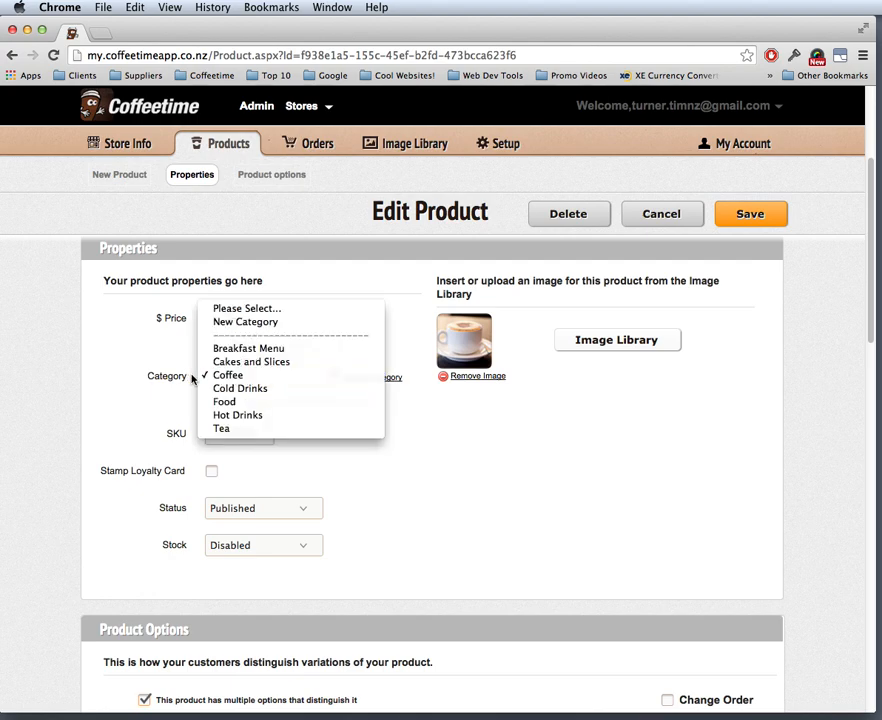
left_click(244, 377)
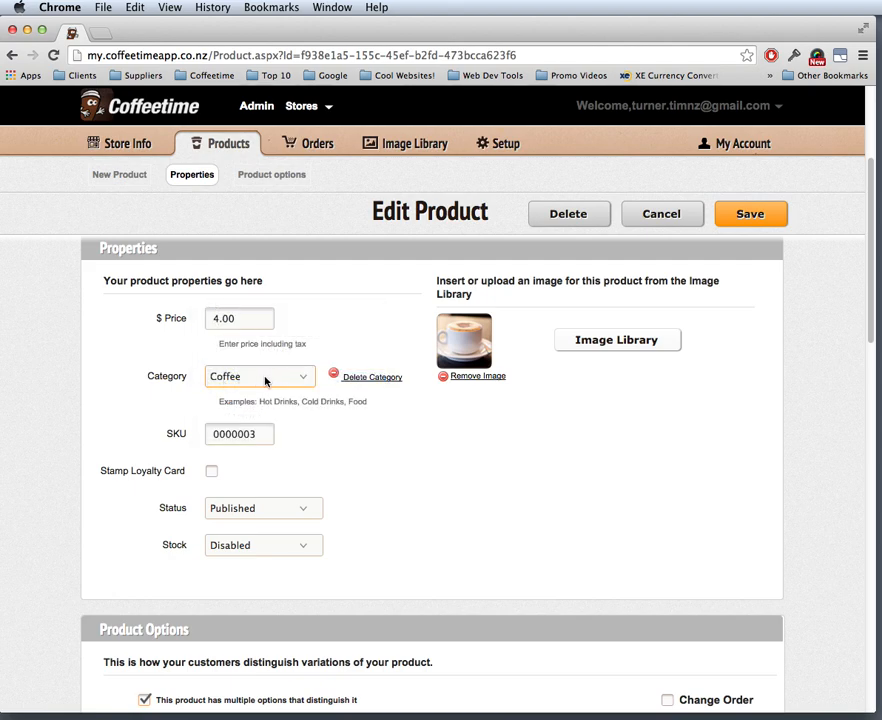
left_click(267, 381)
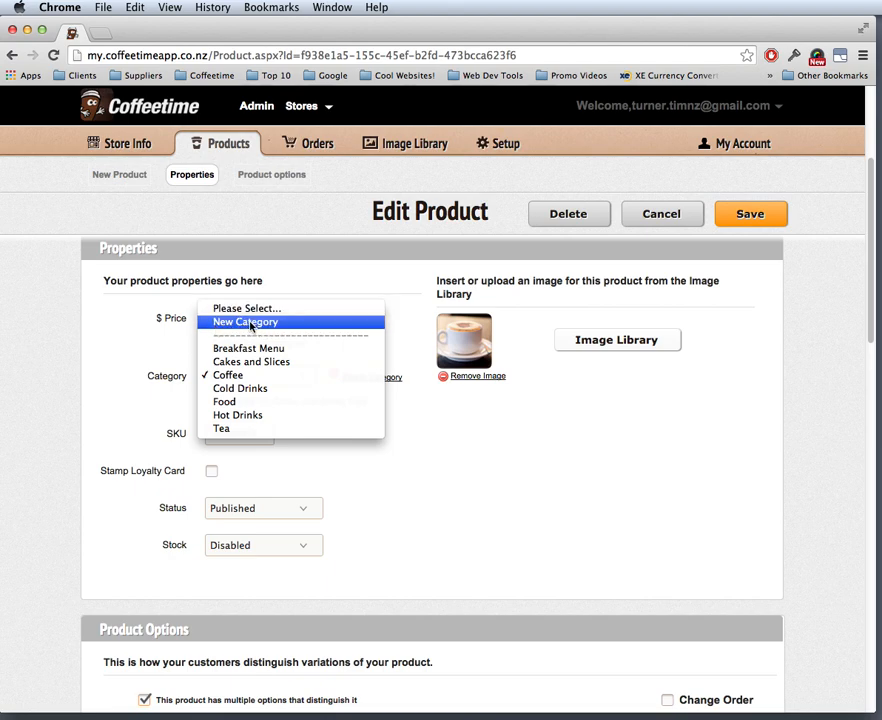
left_click(147, 336)
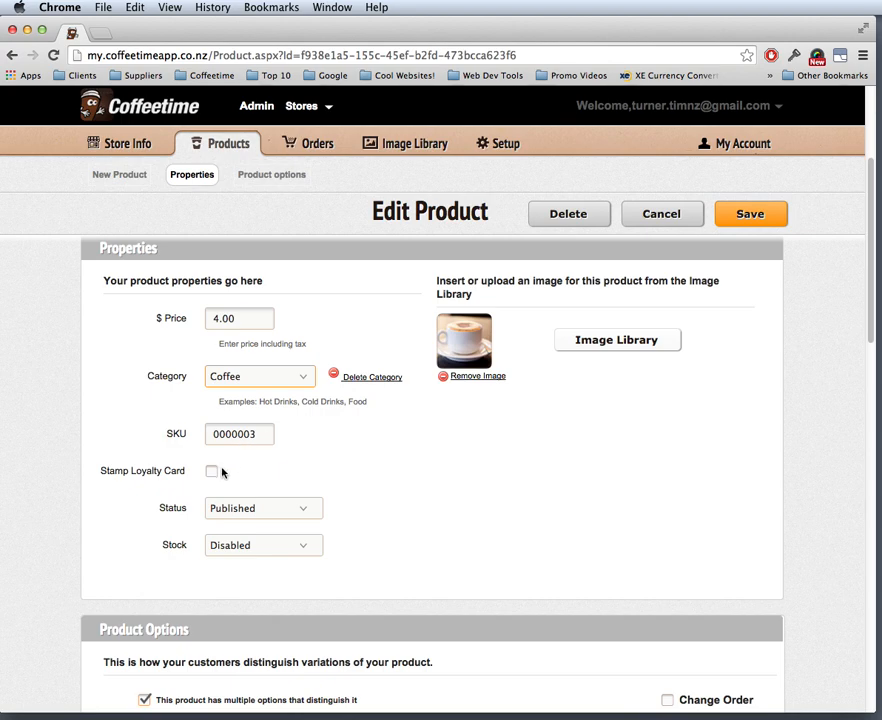
Enable Stamp Loyalty Card for the Cappuccino and keep its status as Published after checking the status options.
left_click(211, 471)
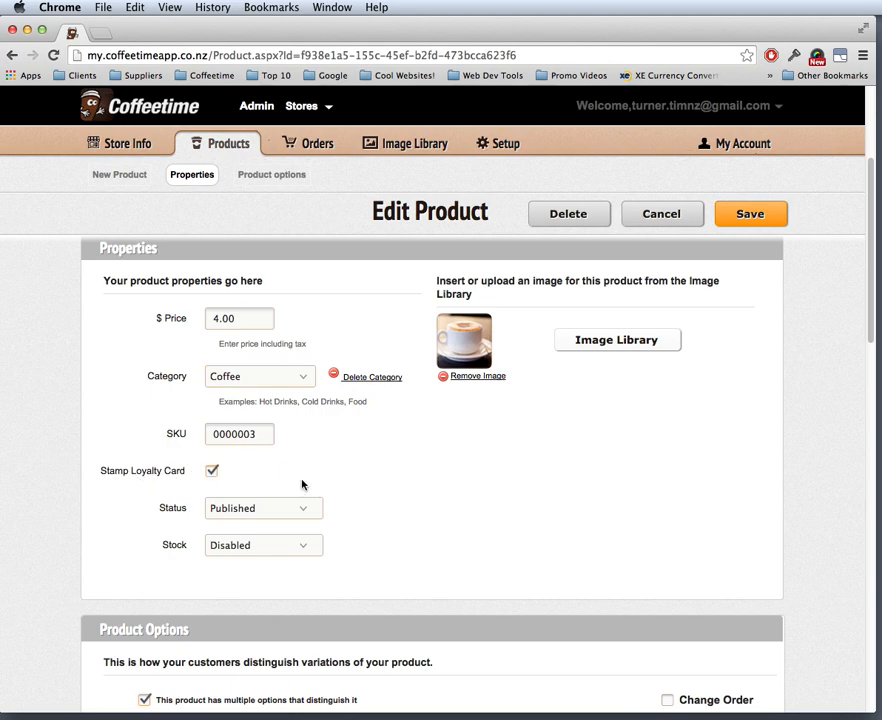
left_click_drag(866, 315, 866, 325)
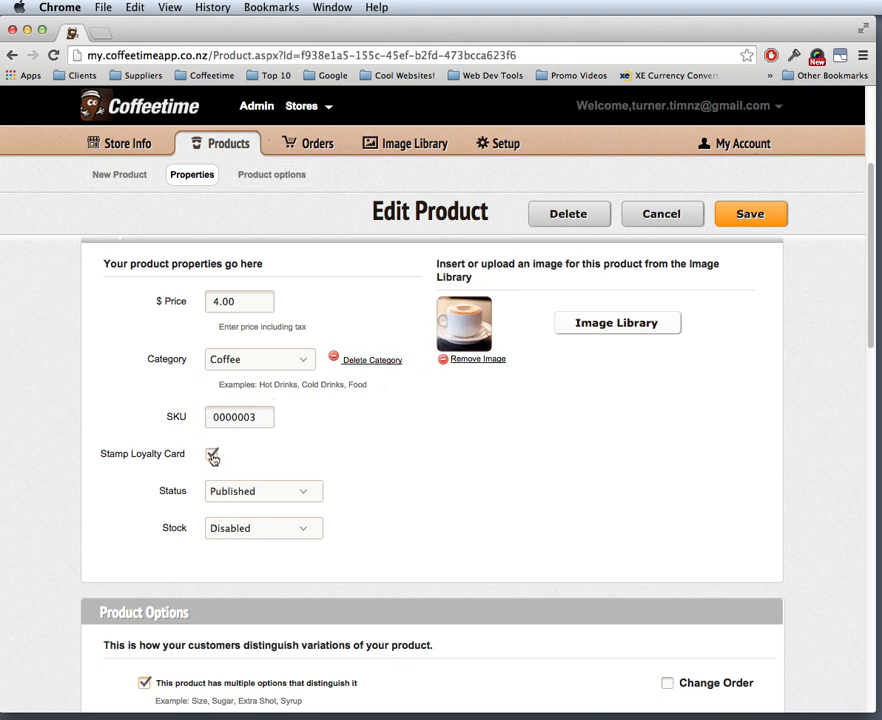
left_click(238, 494)
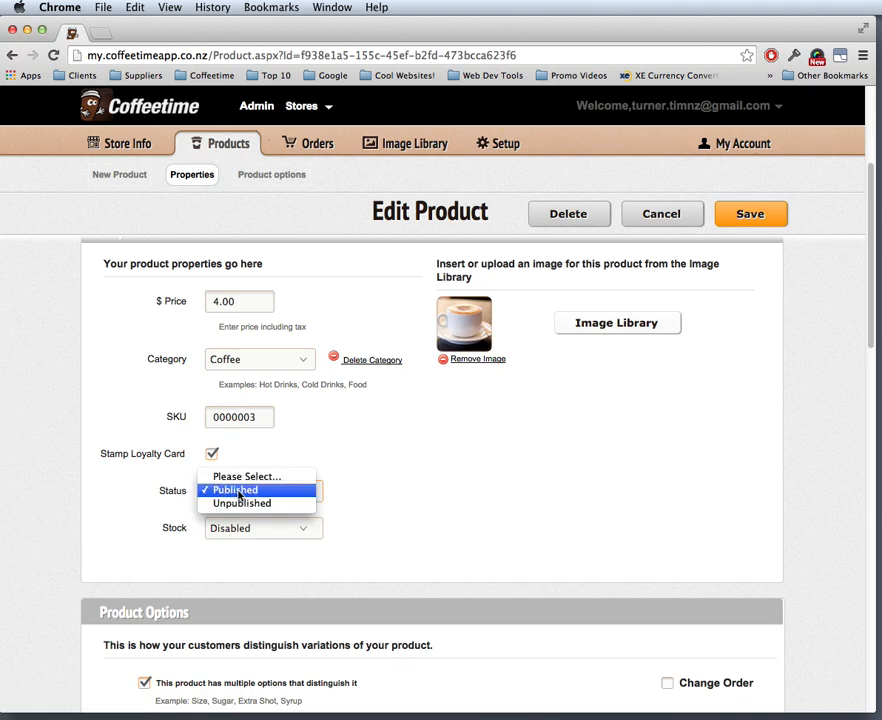
left_click(240, 491)
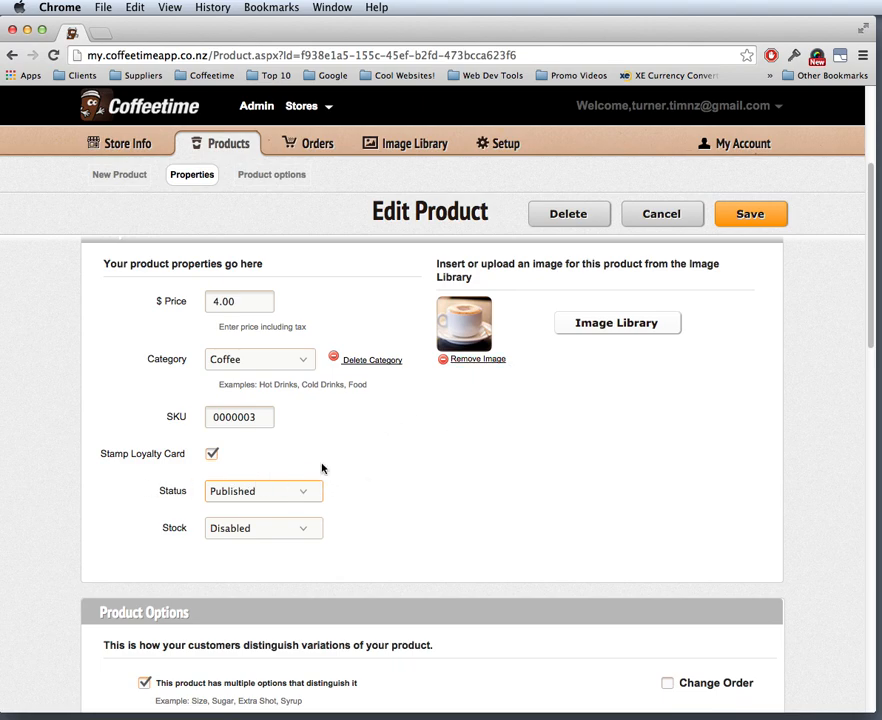
left_click(230, 492)
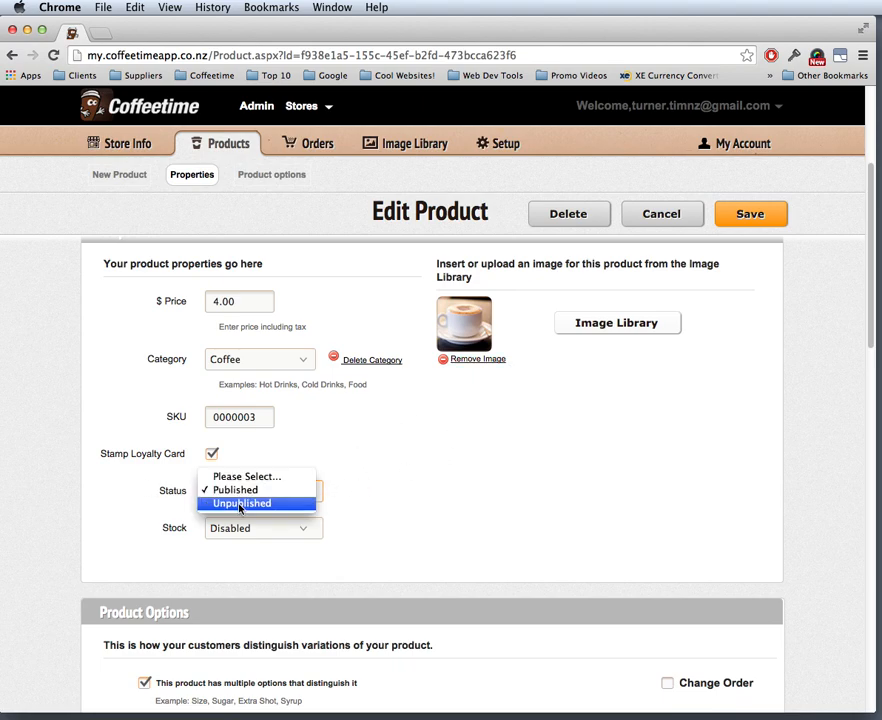
left_click(492, 484)
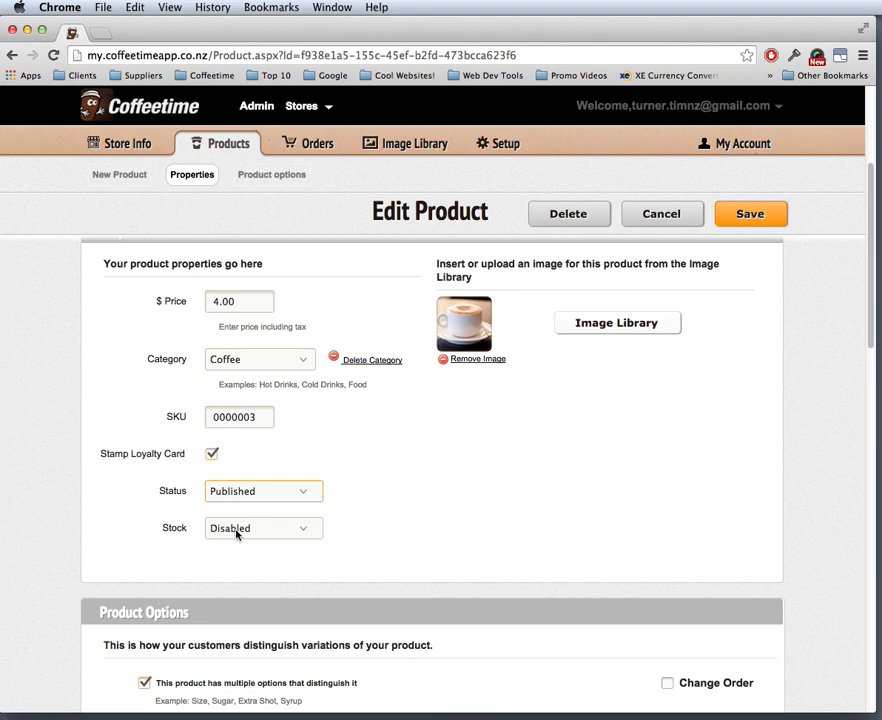
left_click(490, 543)
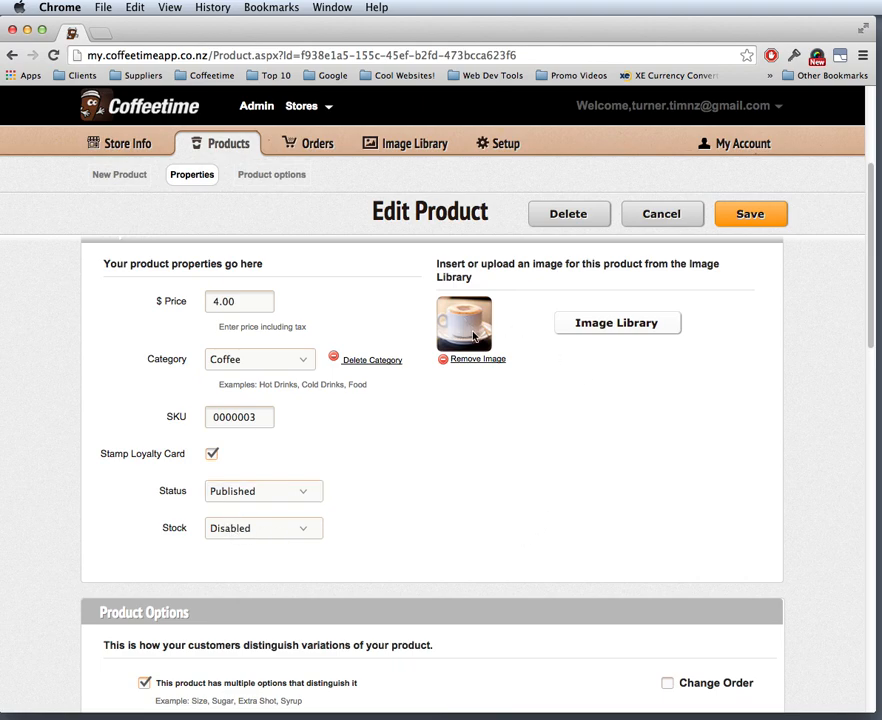
Look at the Image Library's upload page, then choose the existing cappuccino cup picture as the product image.
left_click_drag(869, 338, 868, 305)
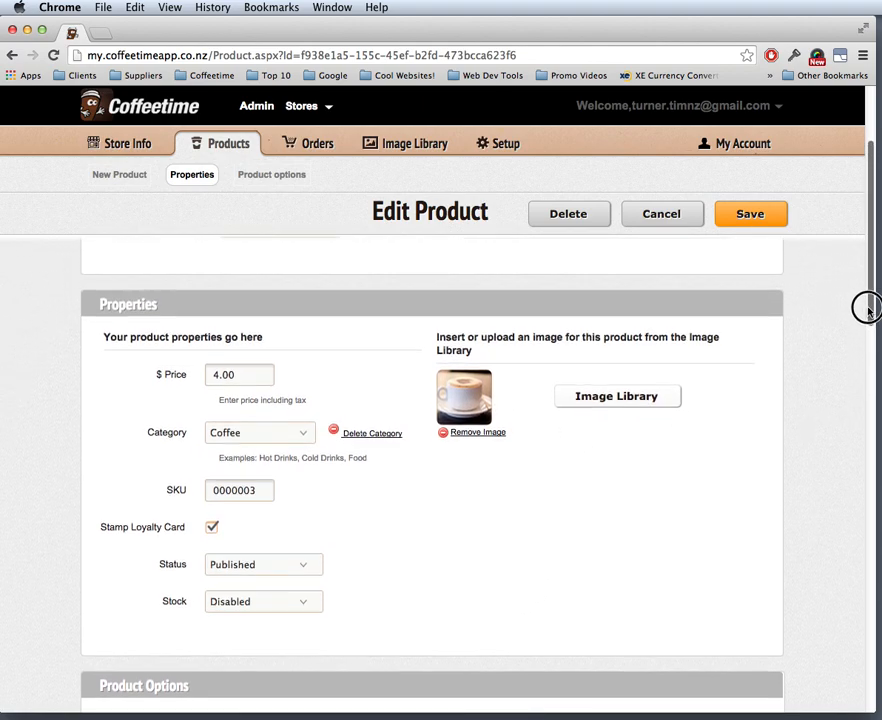
left_click(612, 410)
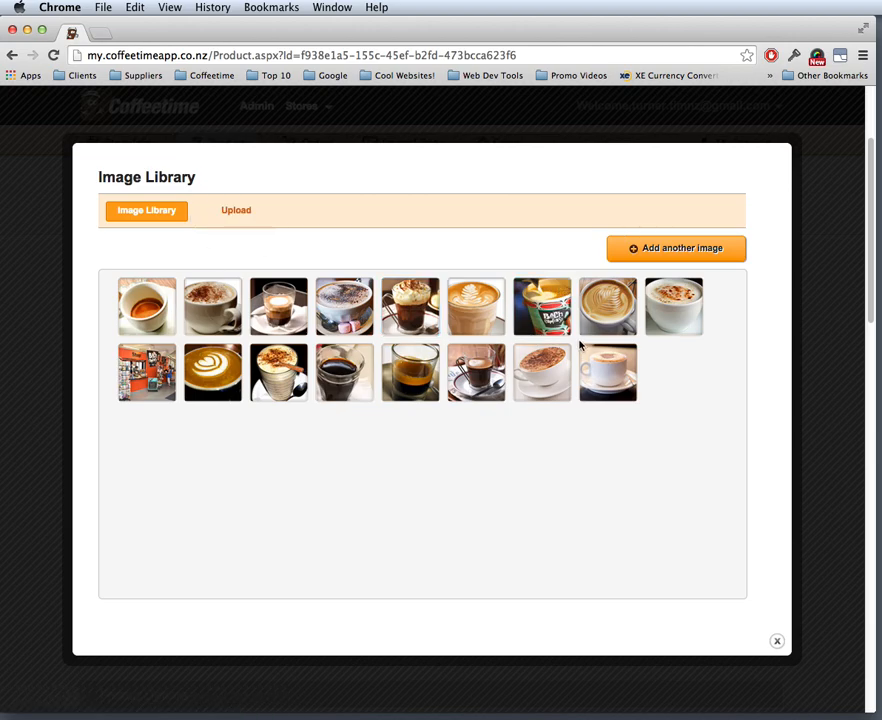
left_click(238, 212)
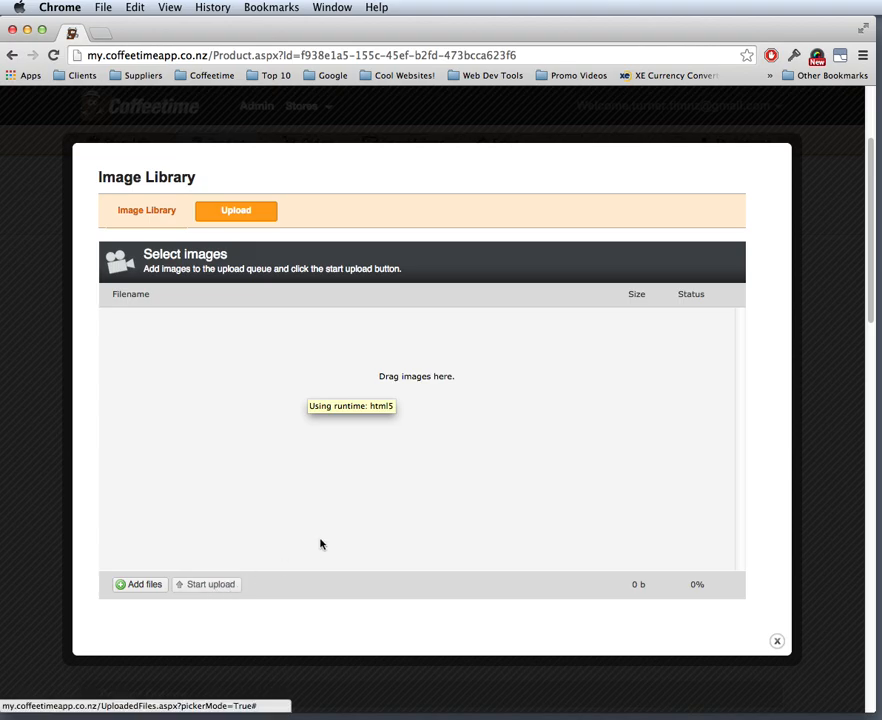
left_click(146, 210)
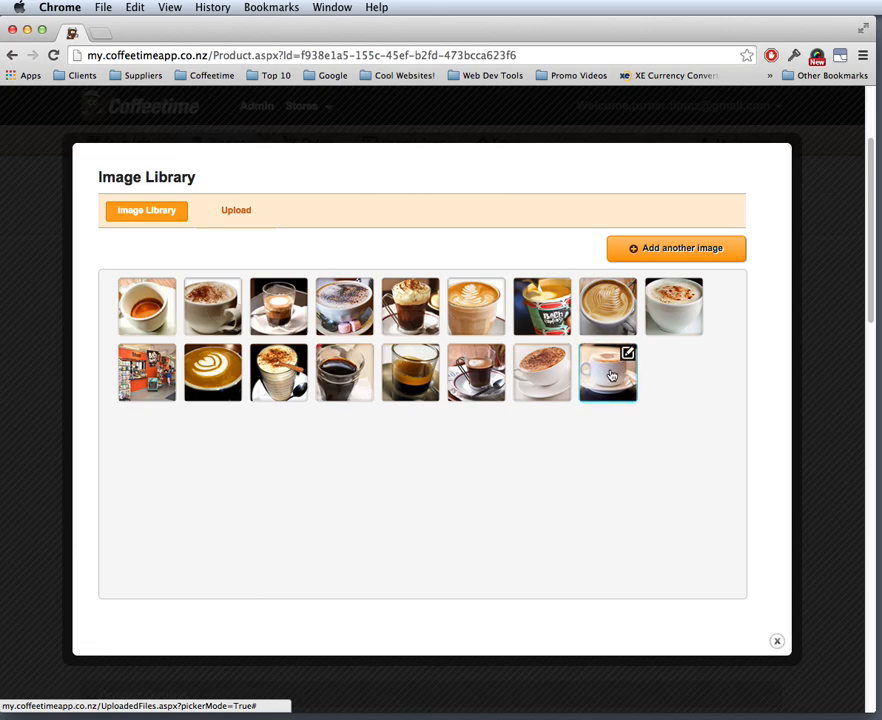
left_click(604, 378)
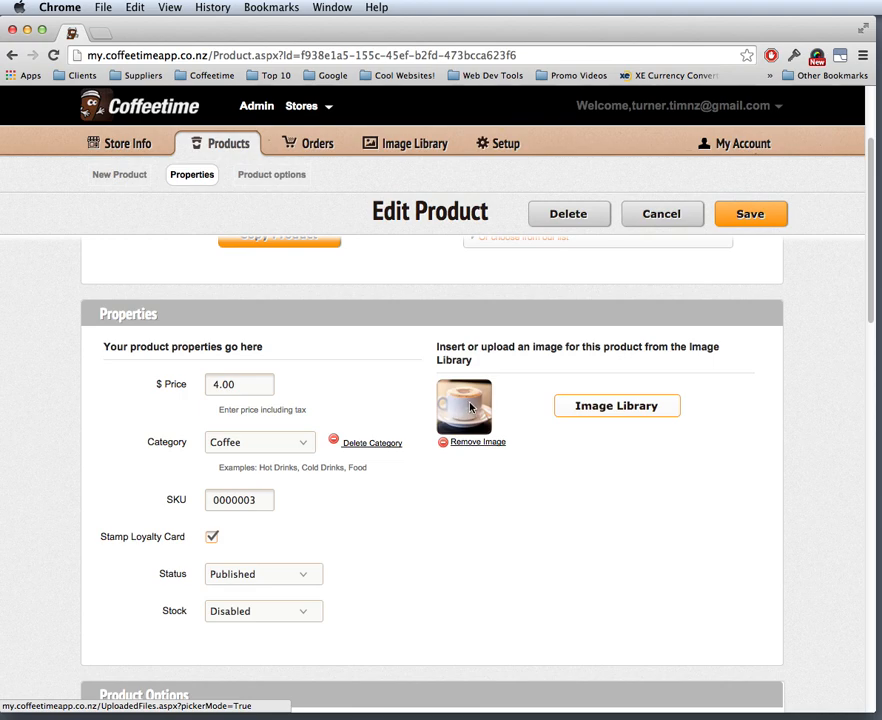
Crop the Cappuccino.jpg picture slightly tighter around the cup in the image editor, then save and insert it into the product.
left_click(581, 412)
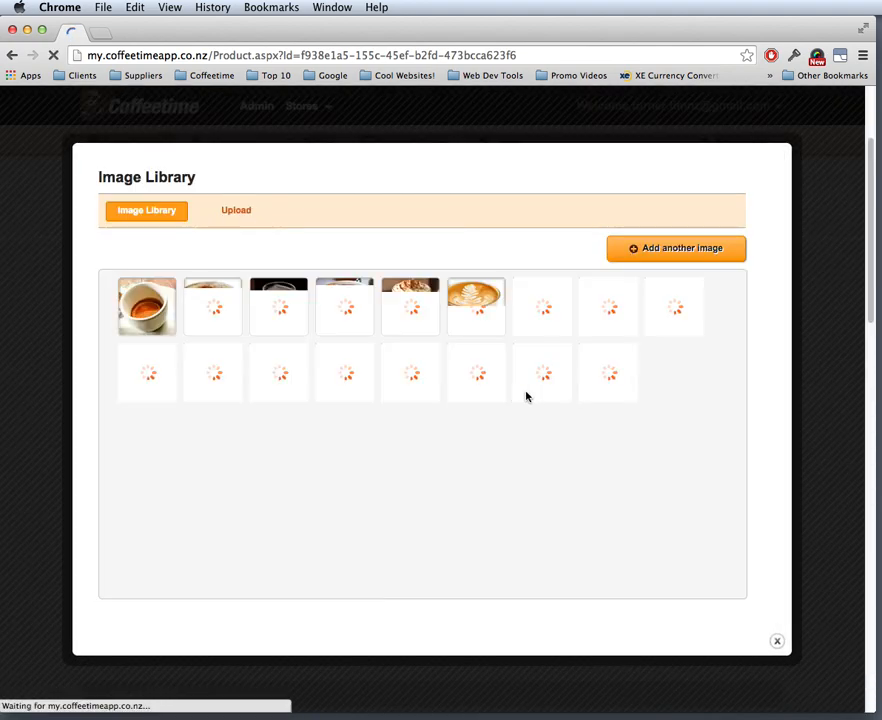
mouse_move(616, 388)
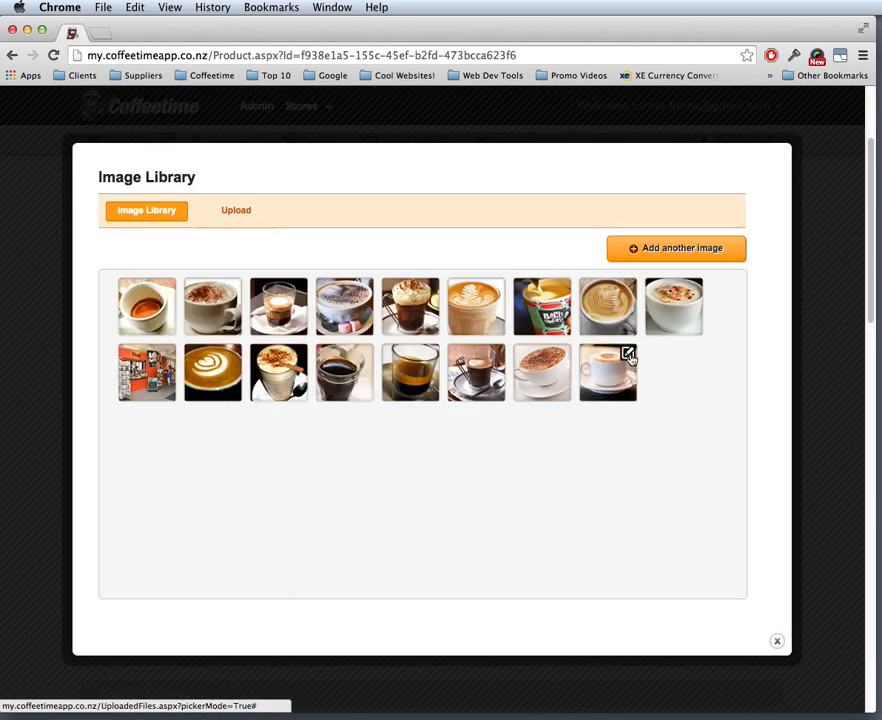
left_click(628, 353)
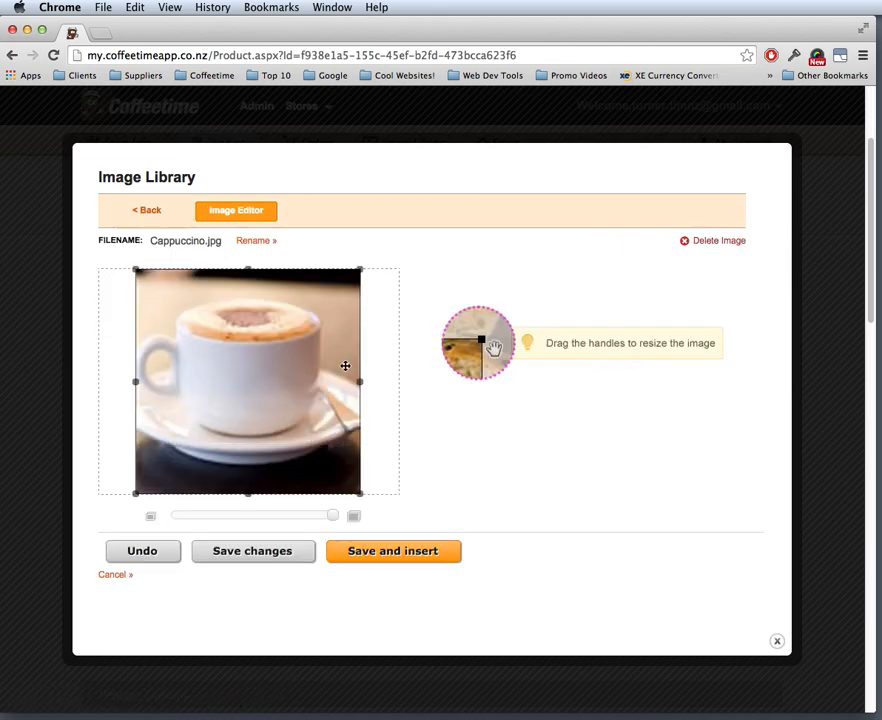
left_click_drag(142, 270, 177, 311)
left_click_drag(245, 405, 212, 370)
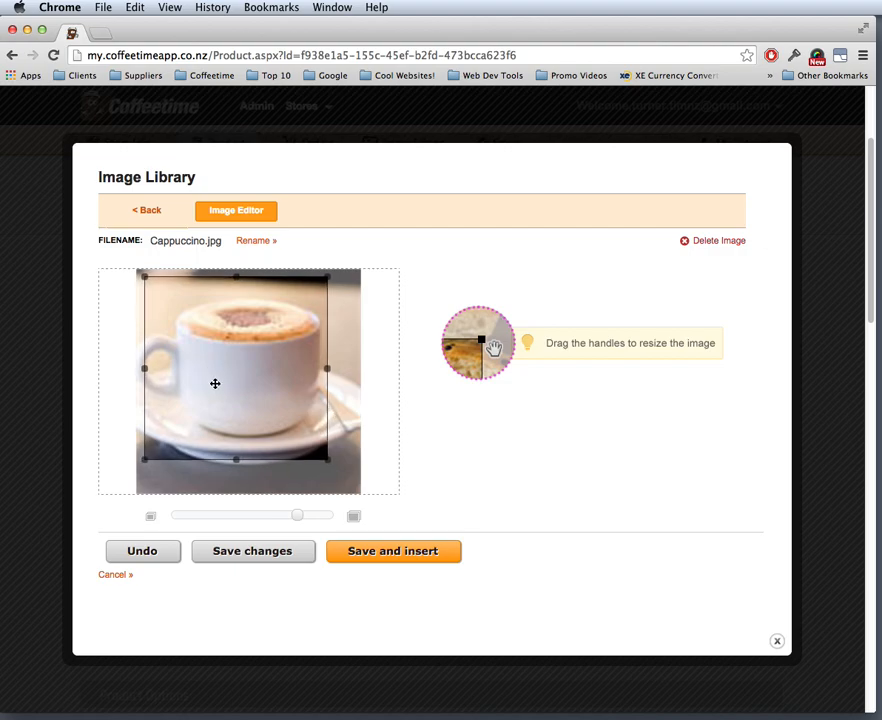
mouse_move(328, 466)
left_mouse_down()
mouse_move(325, 459)
mouse_move(356, 479)
mouse_move(321, 466)
left_mouse_up()
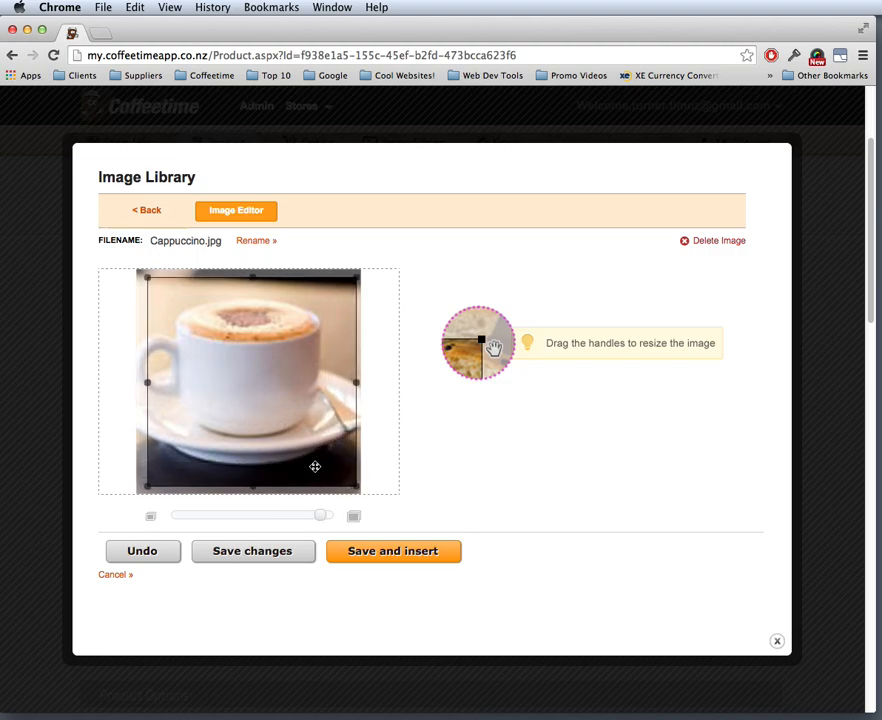
left_click(376, 561)
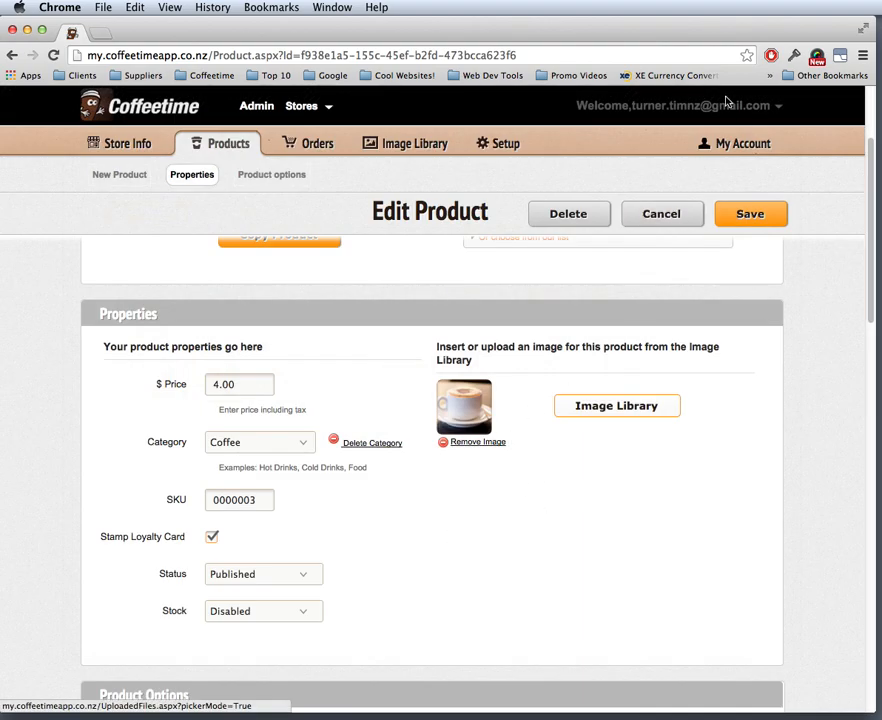
Examine the Where product option, its available choice types and its Have here and Takeaway variations.
left_click_drag(869, 237, 791, 366)
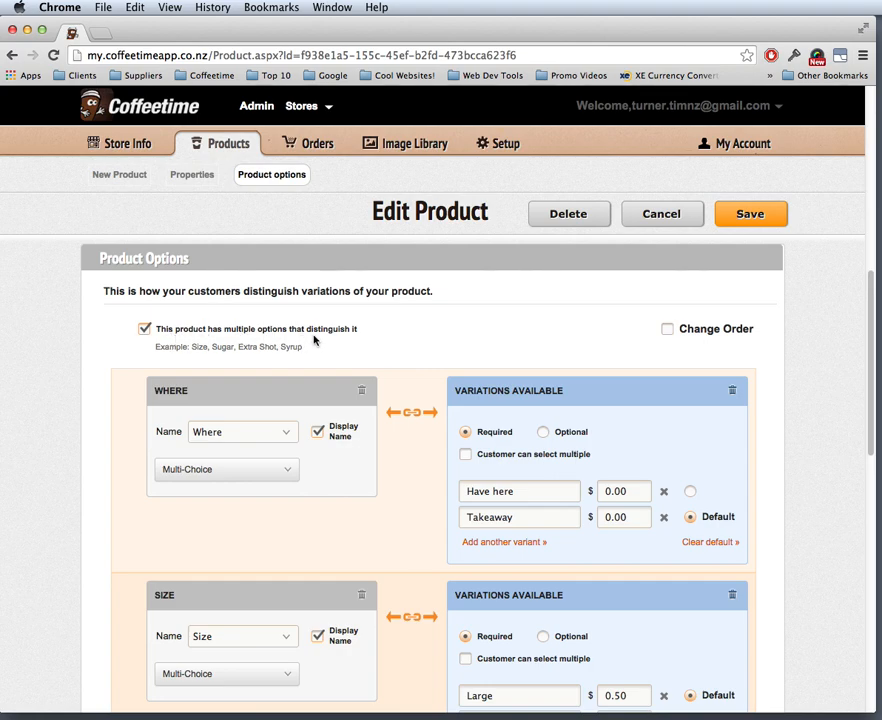
left_click_drag(868, 327, 858, 349)
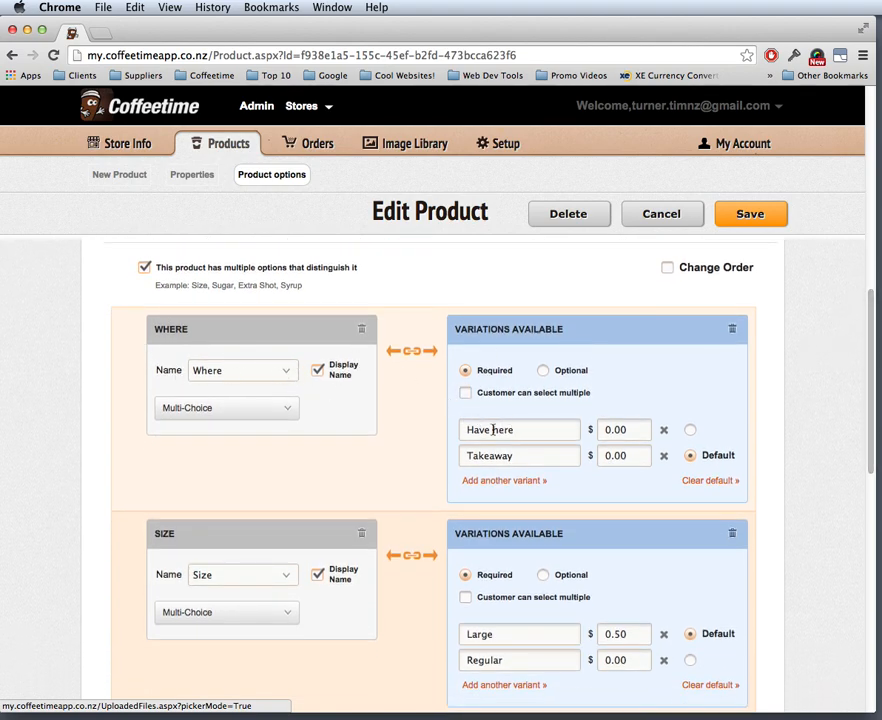
left_click(226, 412)
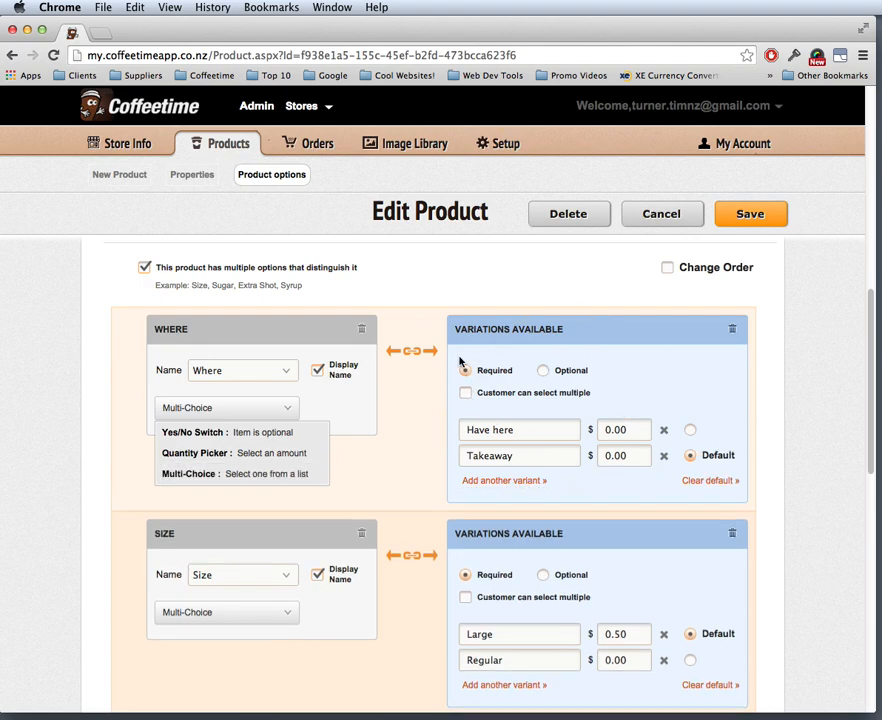
left_click(535, 429)
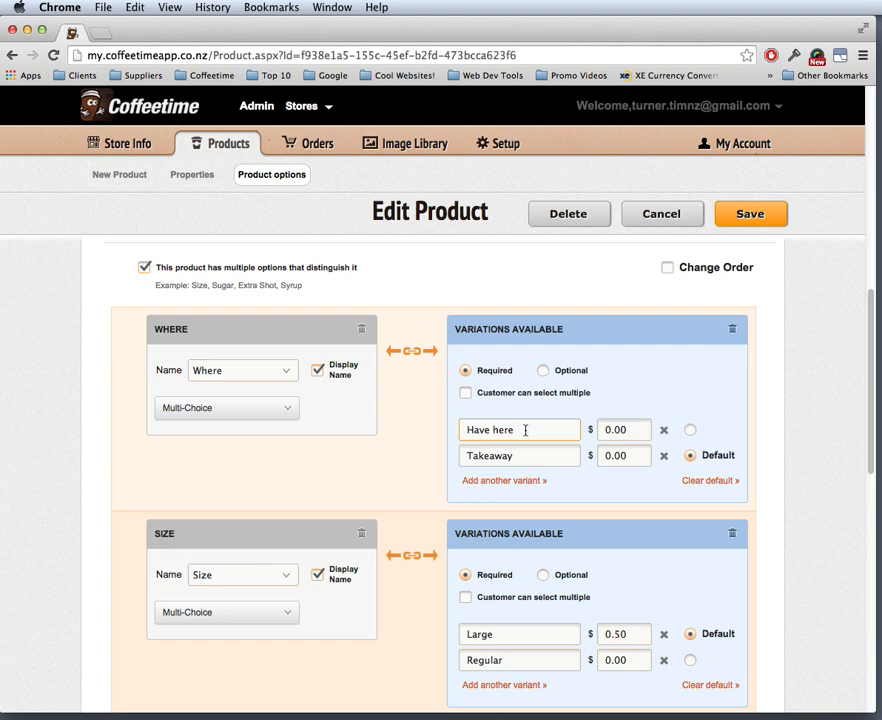
left_click_drag(468, 429, 549, 433)
left_click(549, 433)
left_click_drag(469, 455, 549, 461)
left_click(552, 461)
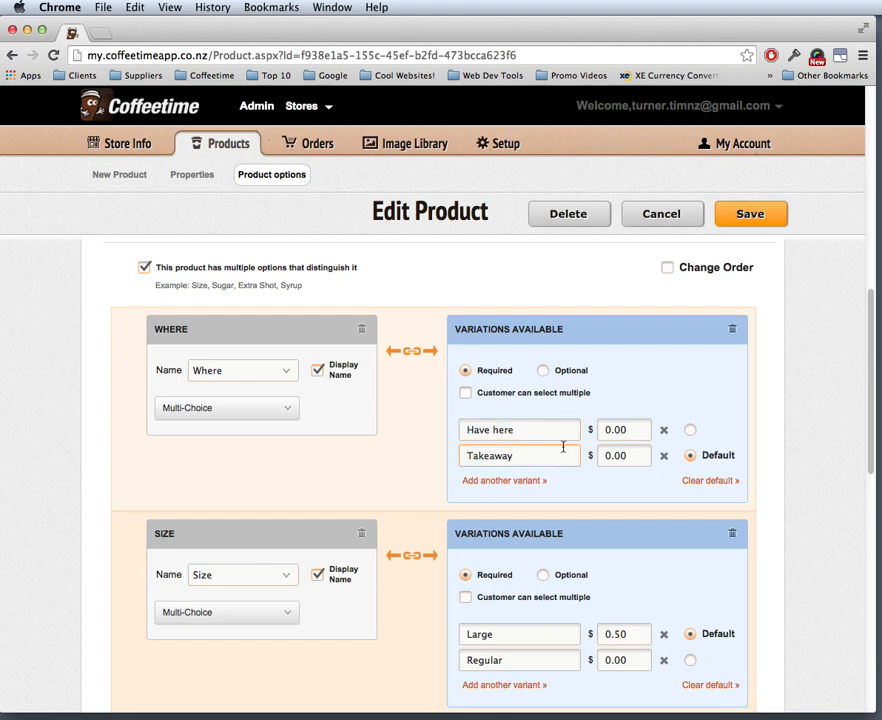
Compare the Takeaway variation's extra charge with the Cappuccino's base price in its properties.
left_click_drag(604, 456, 638, 459)
left_click(638, 459)
scroll(866, 429, "up", 2)
scroll(876, 362, "up", 6)
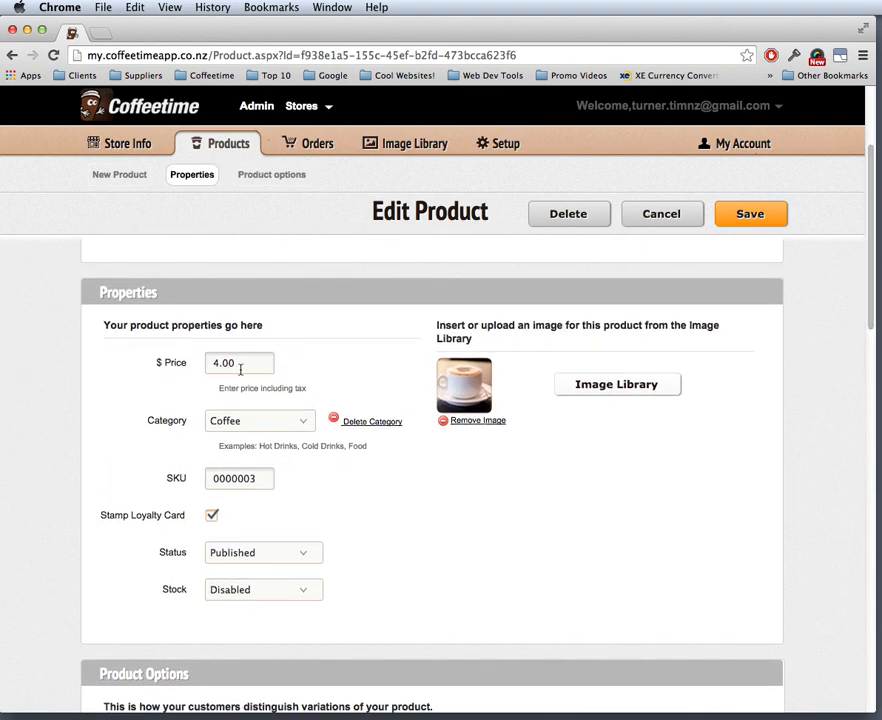
scroll(845, 380, "down", 5)
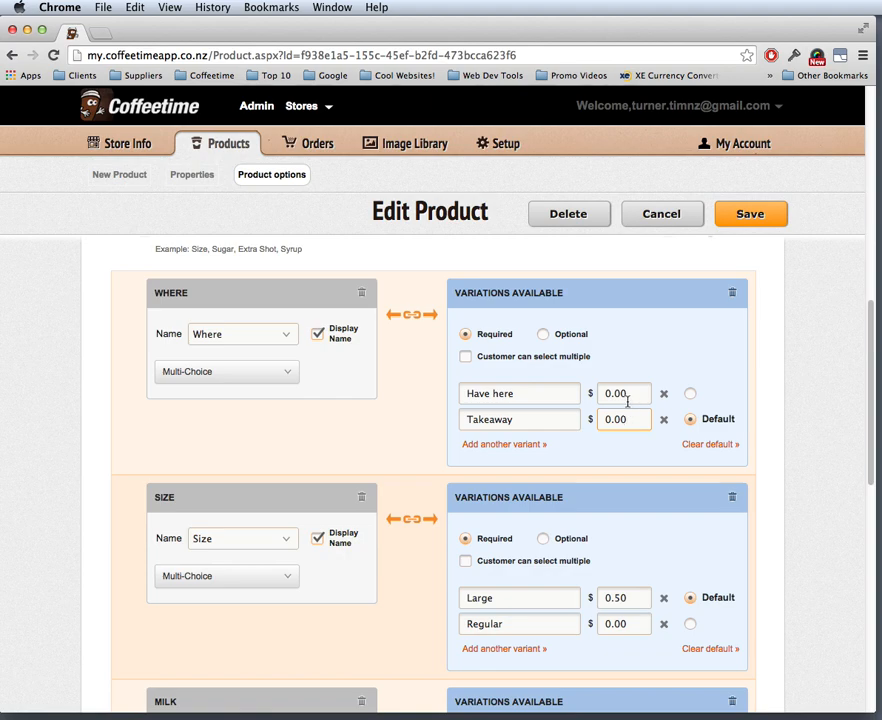
Examine the Size option's Regular and Large variations and their extra charges.
left_click(469, 624)
left_click(630, 628)
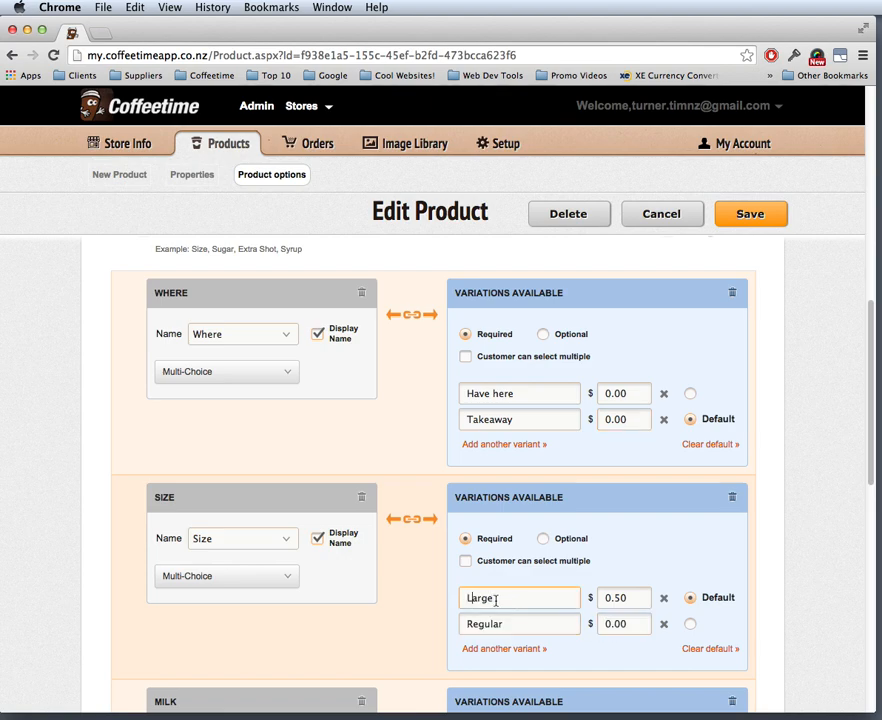
left_click_drag(470, 597, 498, 596)
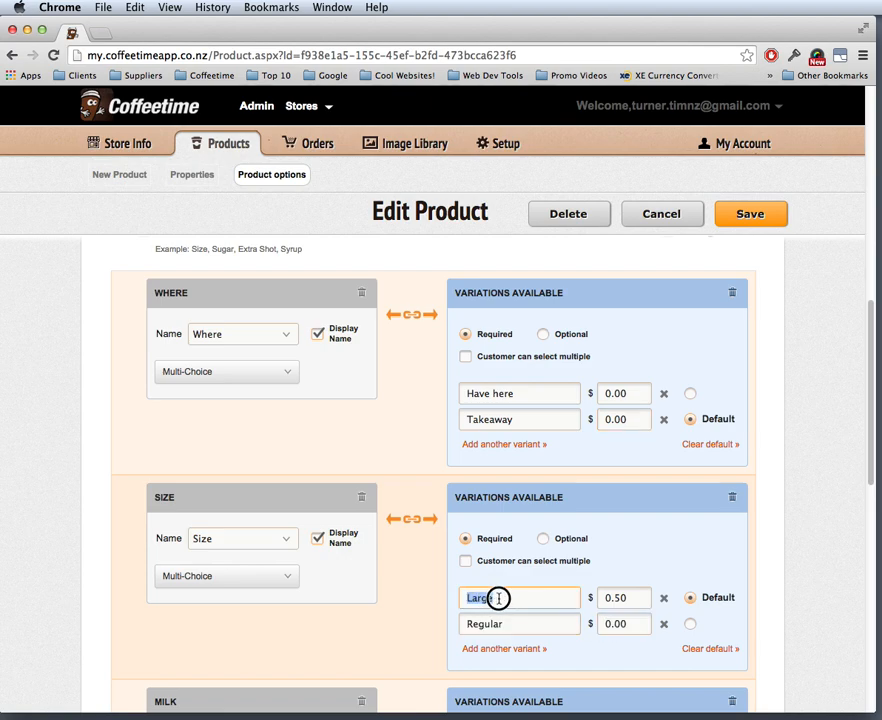
left_click_drag(606, 600, 624, 597)
left_click(634, 598)
Try the Optional setting for the Where variations, then set them back to Required.
left_click(635, 352)
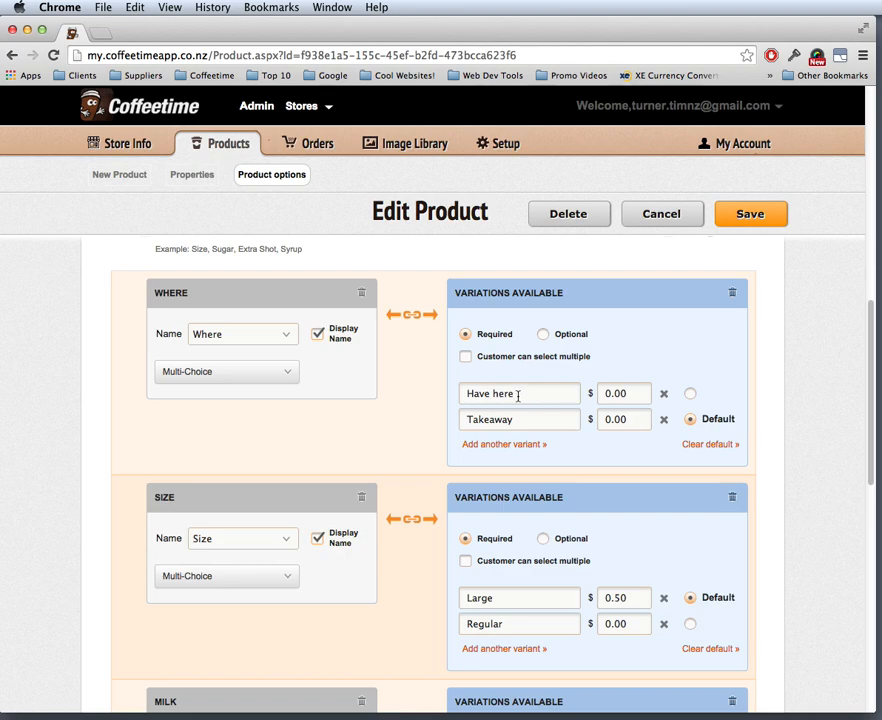
left_click(544, 336)
left_click(467, 334)
Examine the Milk option's variations and the extra charge for Soy.
left_click_drag(865, 326, 833, 382)
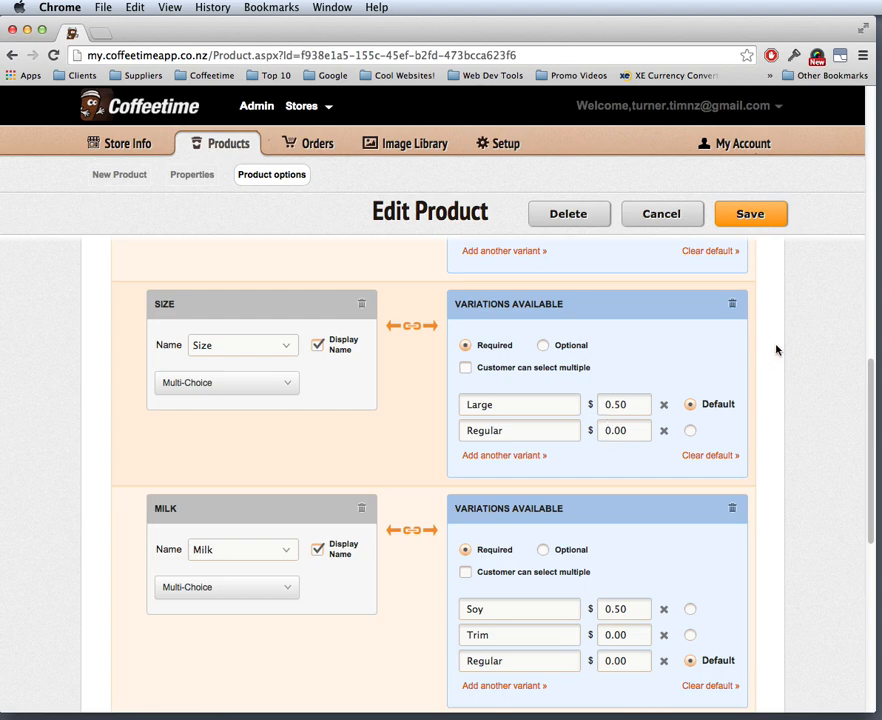
left_click_drag(869, 378, 823, 436)
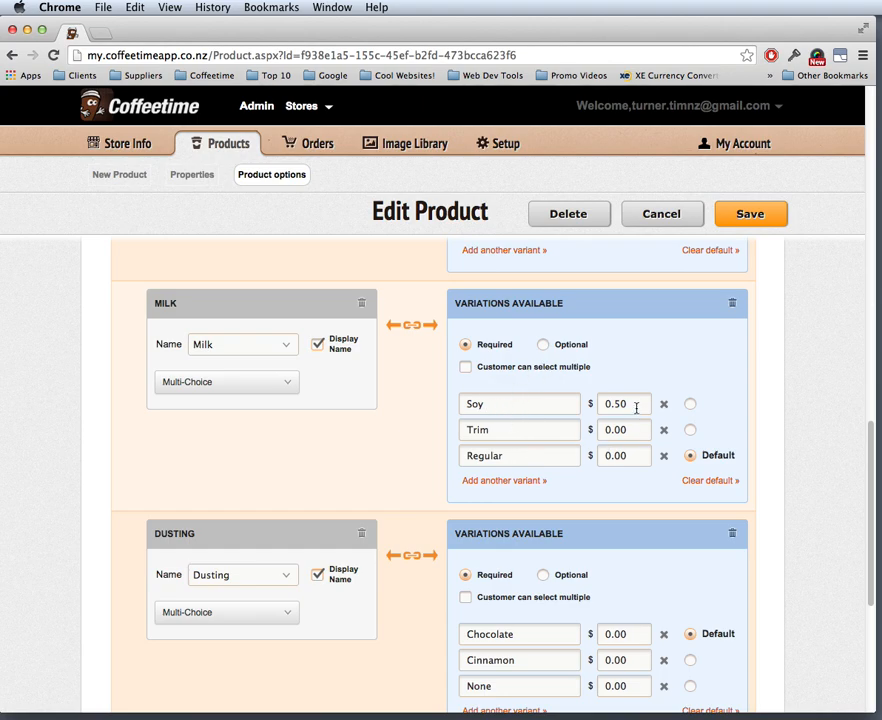
left_click_drag(613, 405, 642, 406)
left_click(633, 405)
Make the Dusting option's variations Optional and delete its None variation.
left_click_drag(866, 433, 828, 502)
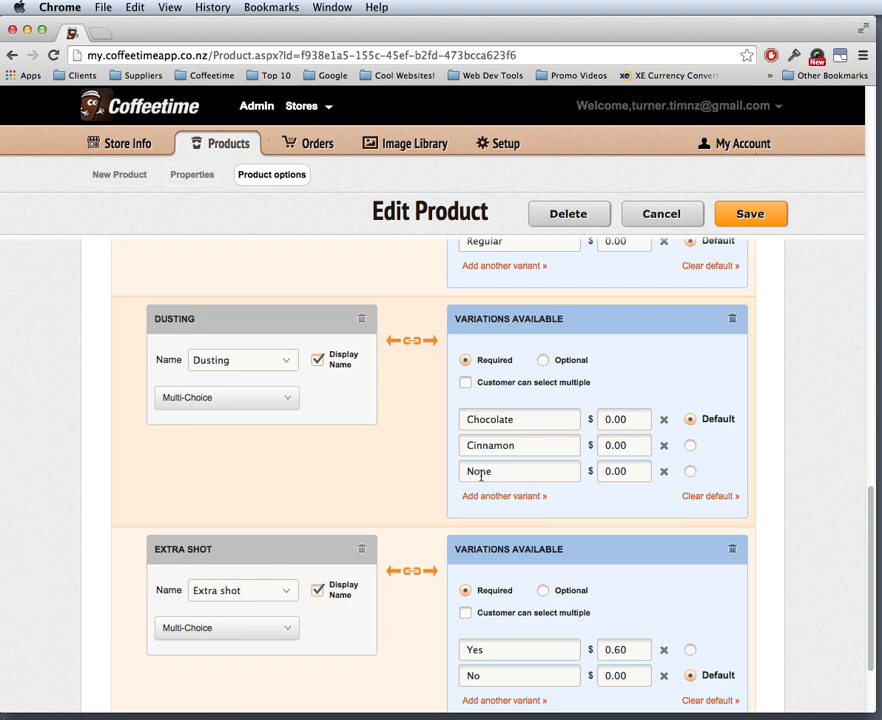
left_click(544, 362)
left_click(664, 472)
left_click(523, 421)
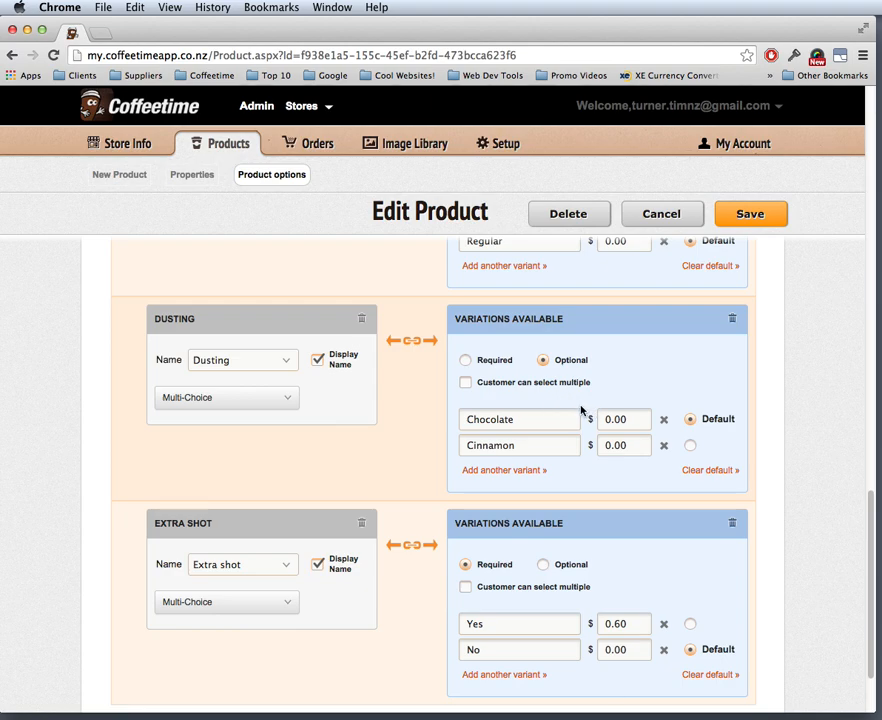
Remove the whole variations block from the Extra shot option and change its type to Yes/No Switch.
left_click_drag(860, 517, 846, 540)
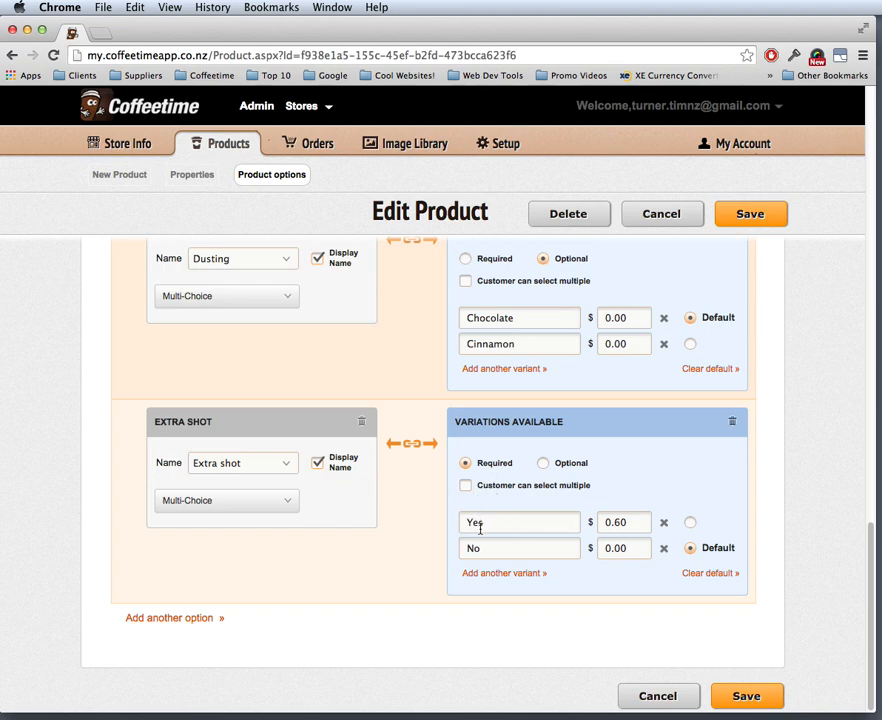
left_click(636, 523)
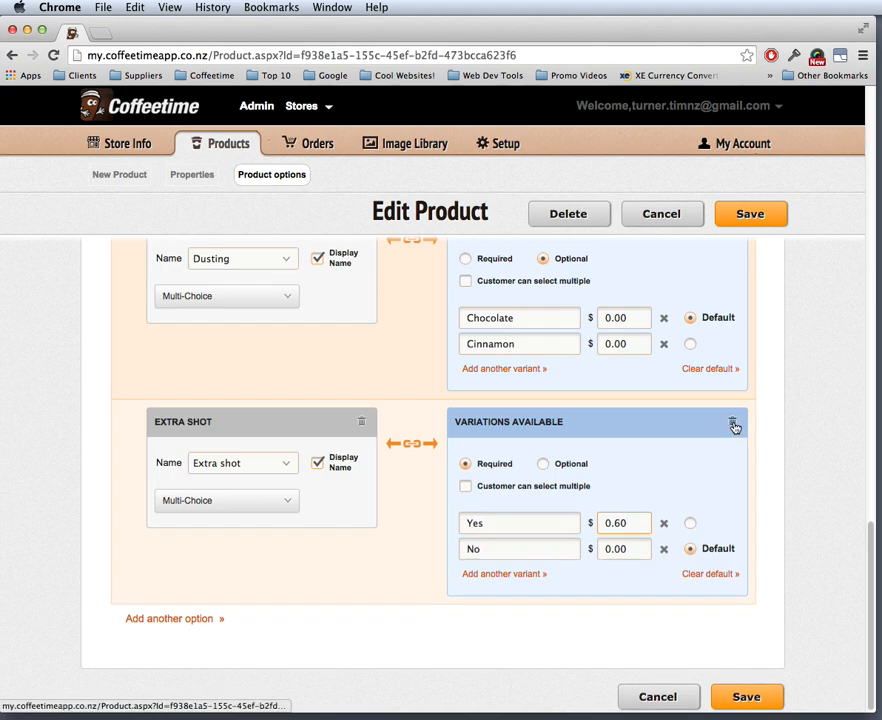
left_click(733, 426)
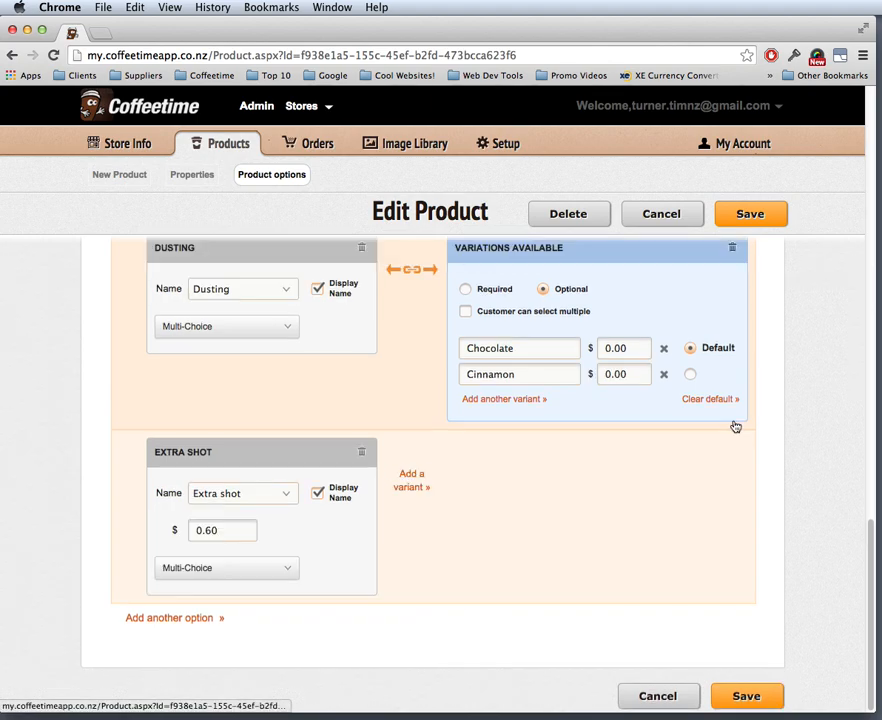
left_click(230, 568)
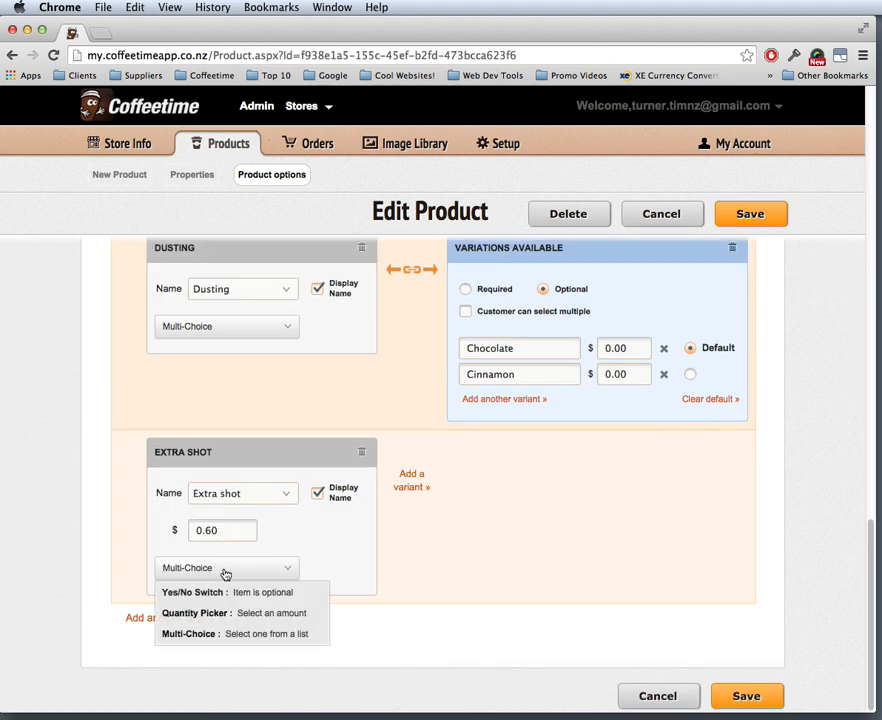
left_click(224, 594)
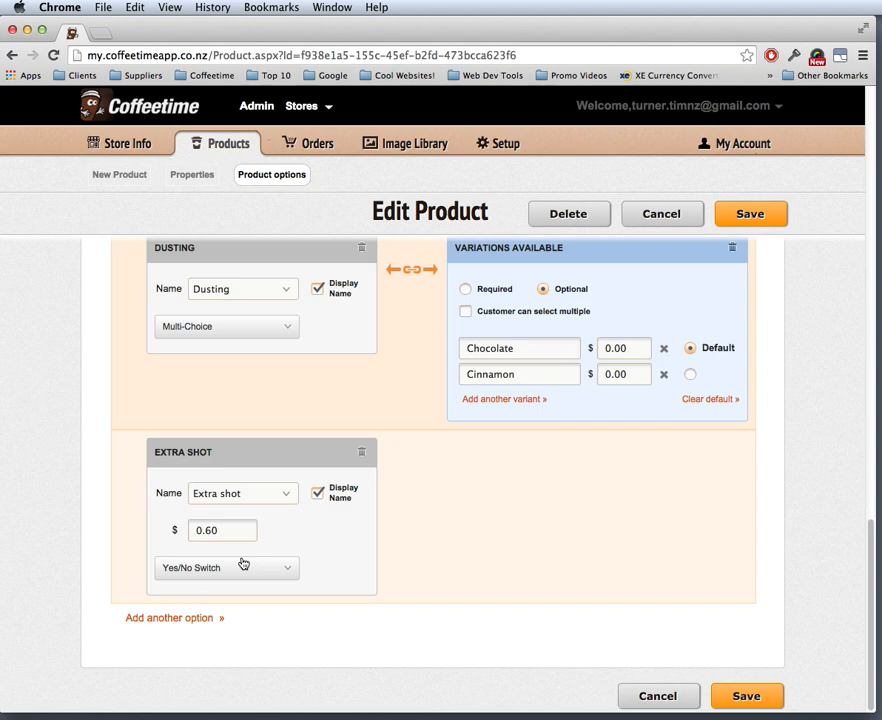
Check the Extra shot price, then save the Cappuccino's changes and return to the product list.
left_click(210, 538)
left_click(759, 700)
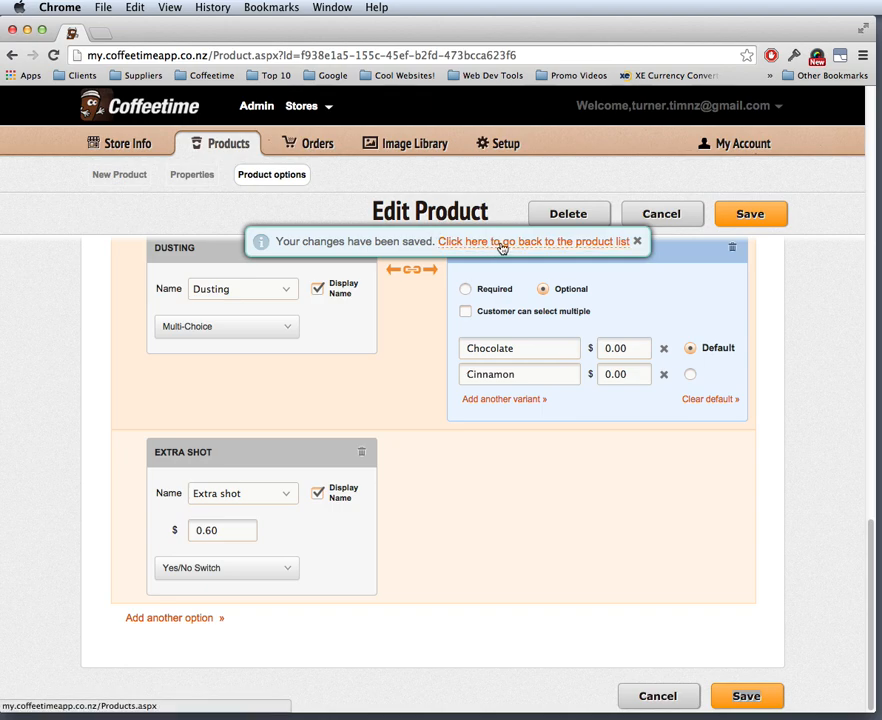
left_click(502, 248)
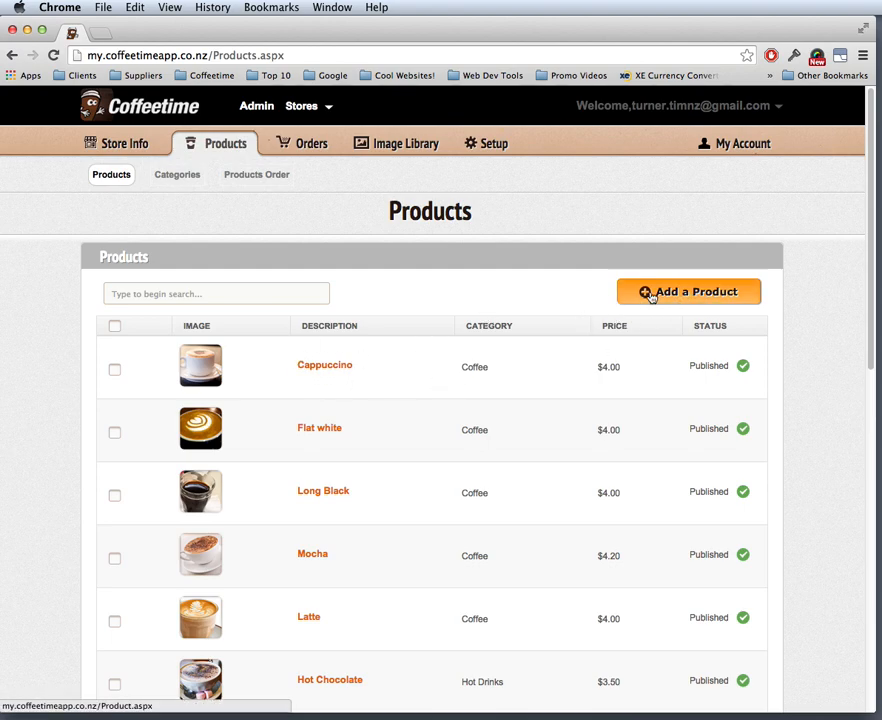
Add a new product and name it Sandwich.
left_click(689, 296)
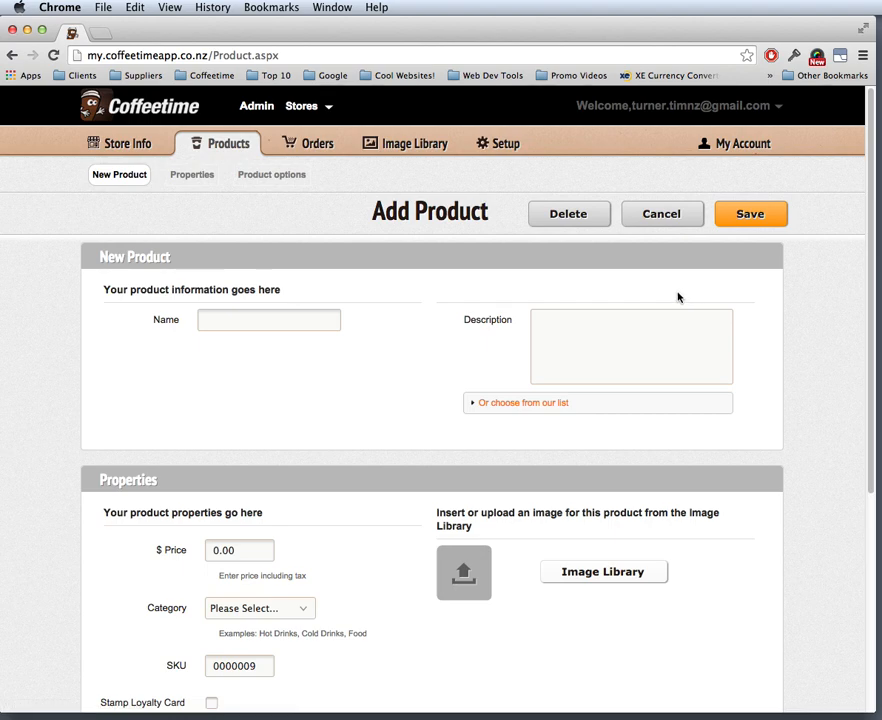
left_click(229, 316)
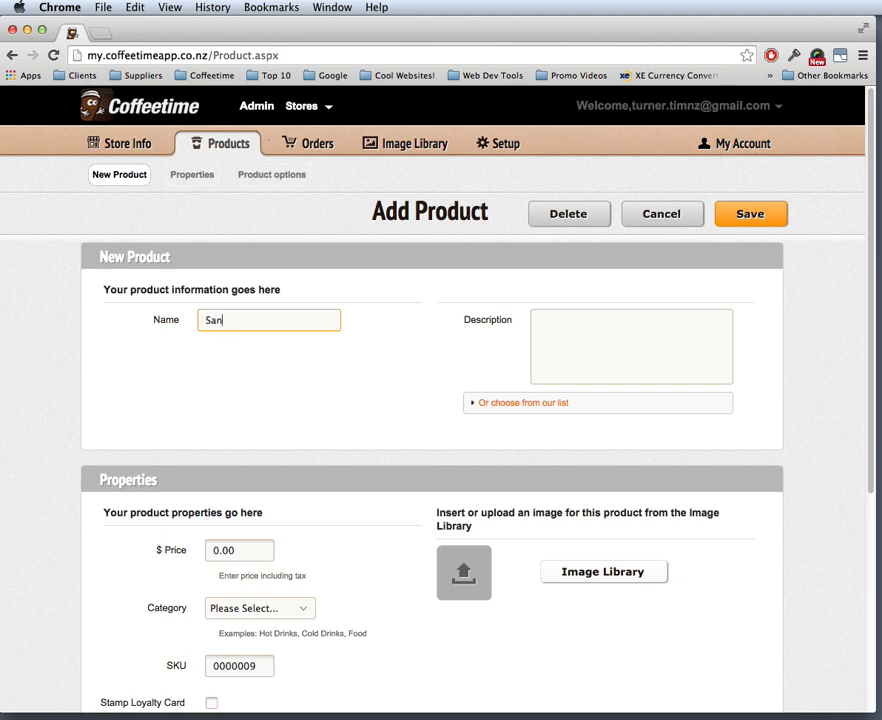
key("Tab")
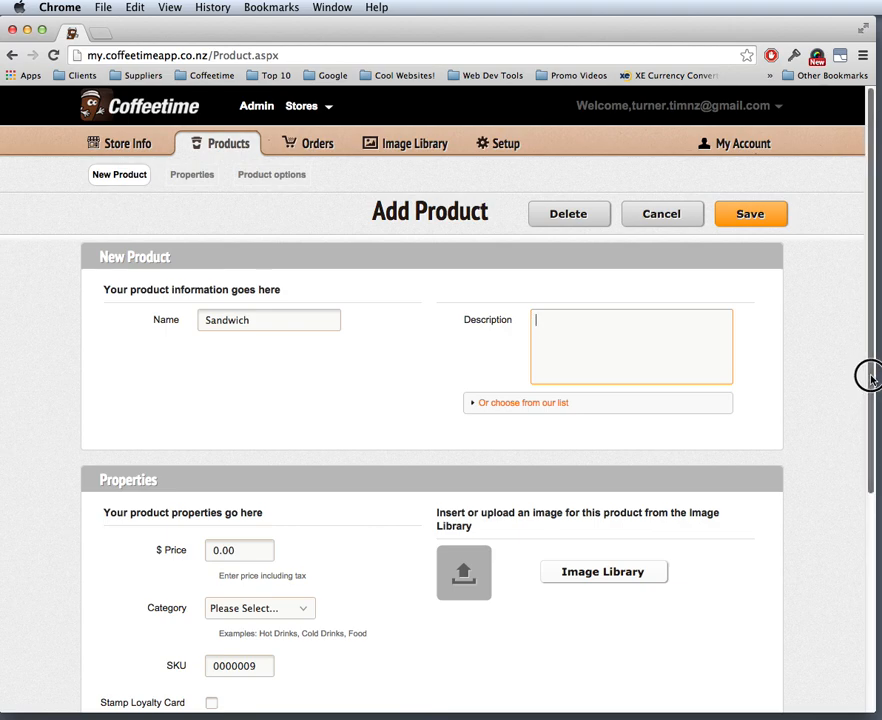
Set the Sandwich's price to 5.00 and assign it to the Food category.
scroll(868, 370, "down", 3)
left_click(197, 418)
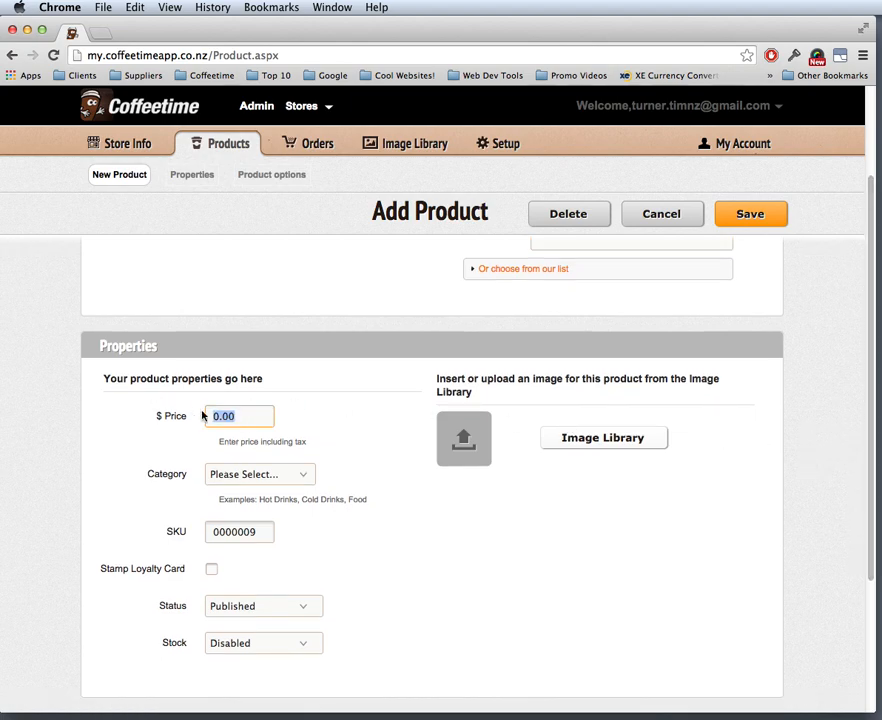
type("5.")
key("Tab")
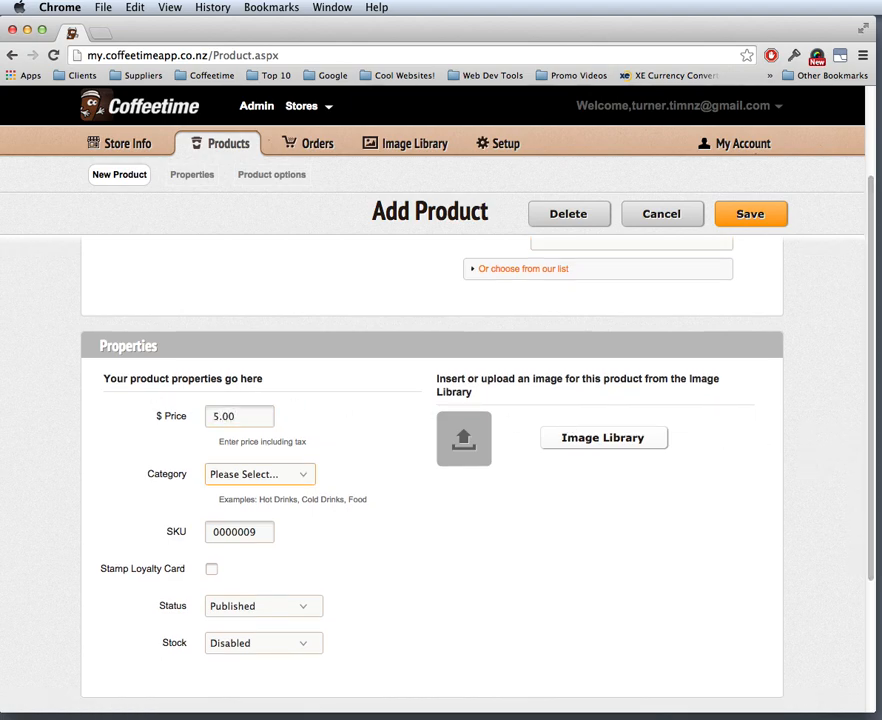
left_click(256, 474)
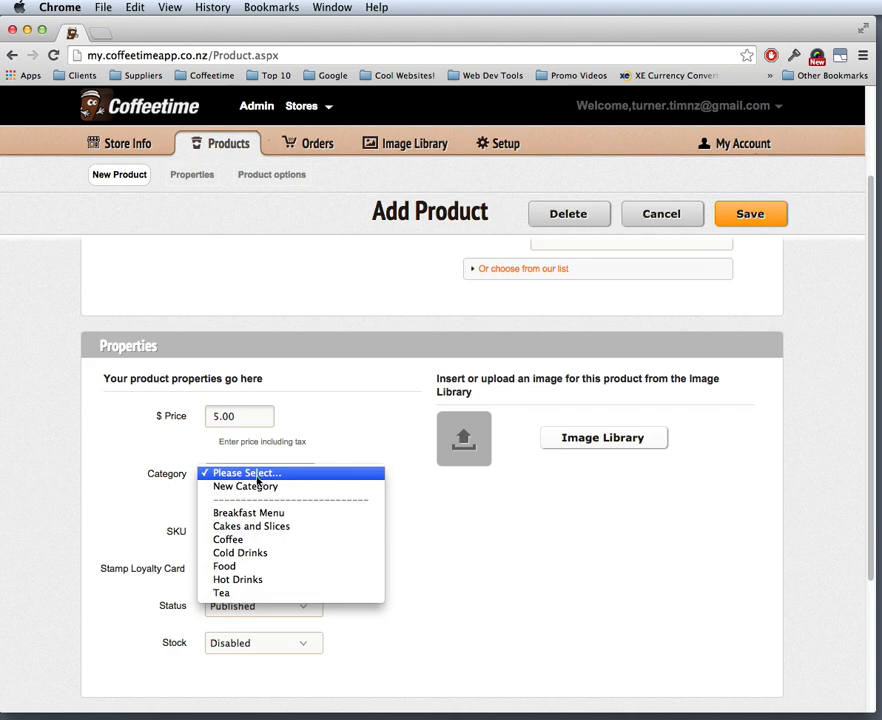
left_click(241, 568)
Look at the Sandwich's SKU, Stamp Loyalty Card setting and status choices.
left_click(250, 534)
left_click(211, 569)
left_click(212, 571)
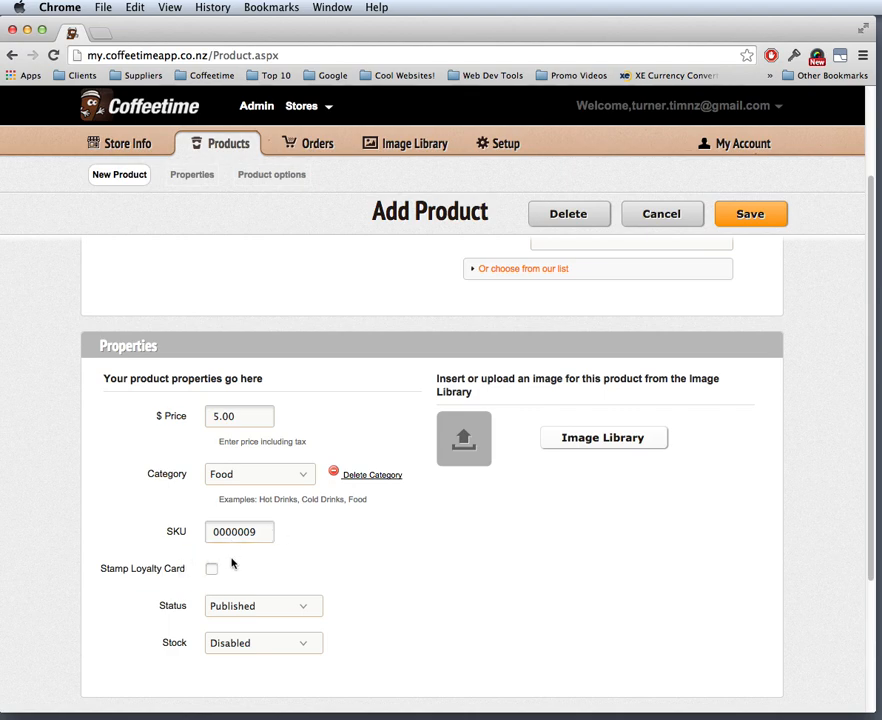
left_click(253, 611)
left_click(228, 618)
Look through the Image Library for a picture for the Sandwich, then close it without choosing one.
scroll(867, 437, "down", 1)
left_click(591, 384)
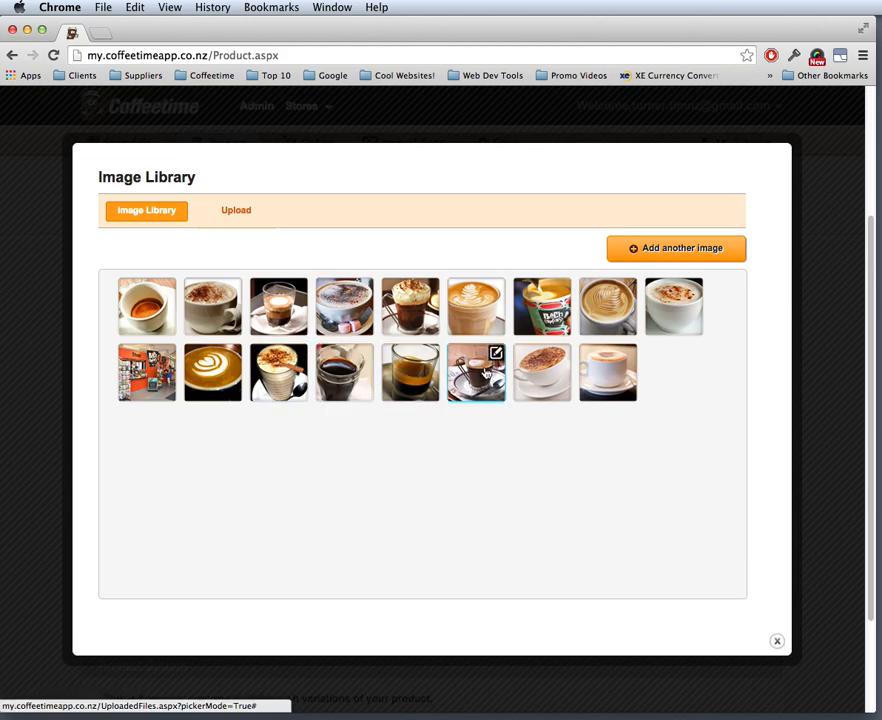
left_click(779, 643)
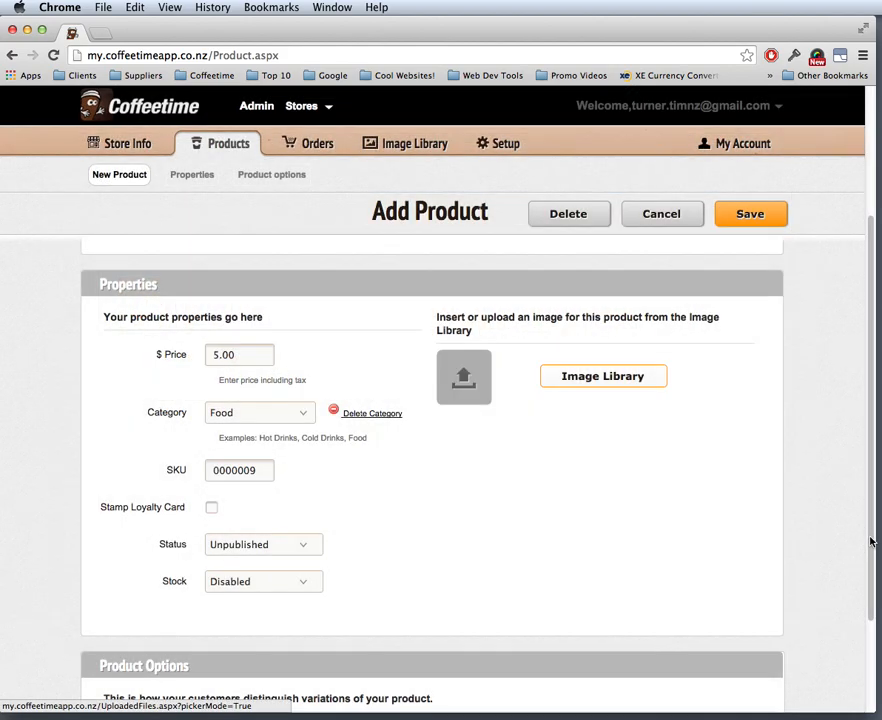
Enable multiple product options for the Sandwich and create a new option named Bread.
left_click_drag(872, 542, 774, 699)
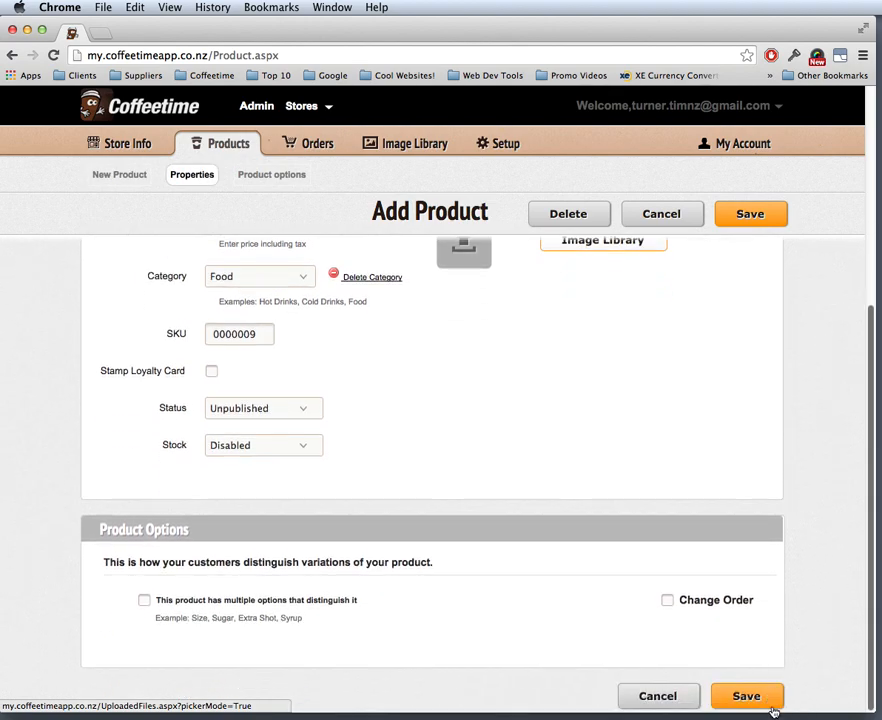
left_click(145, 601)
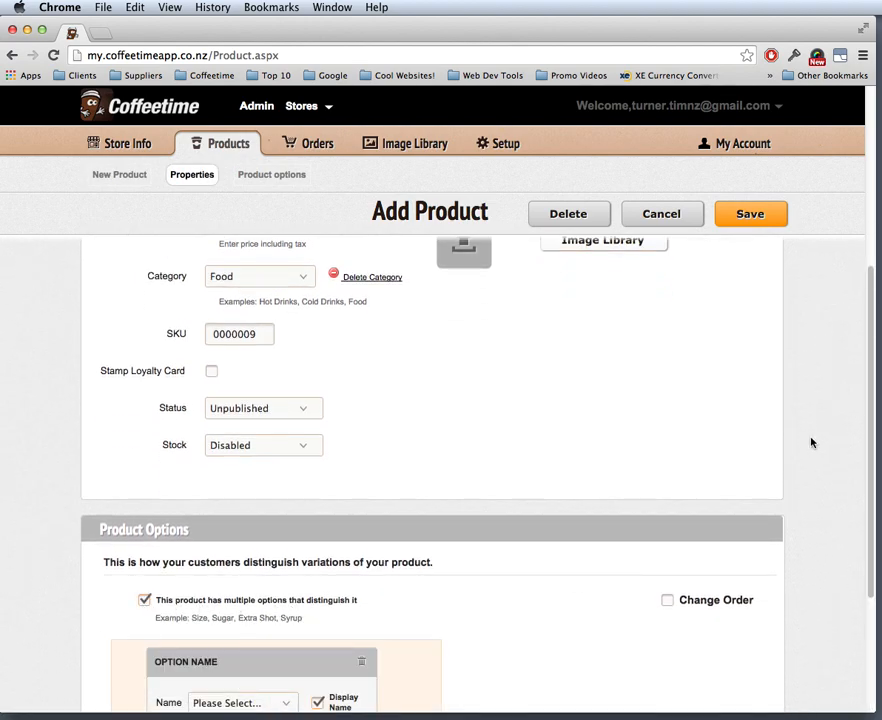
left_click_drag(868, 423, 823, 558)
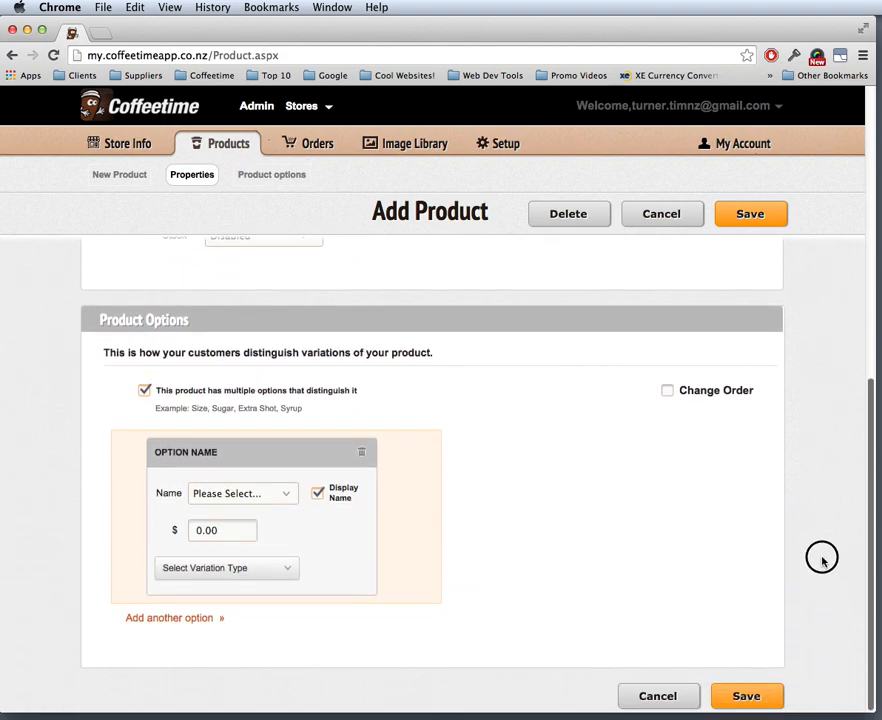
left_click(258, 496)
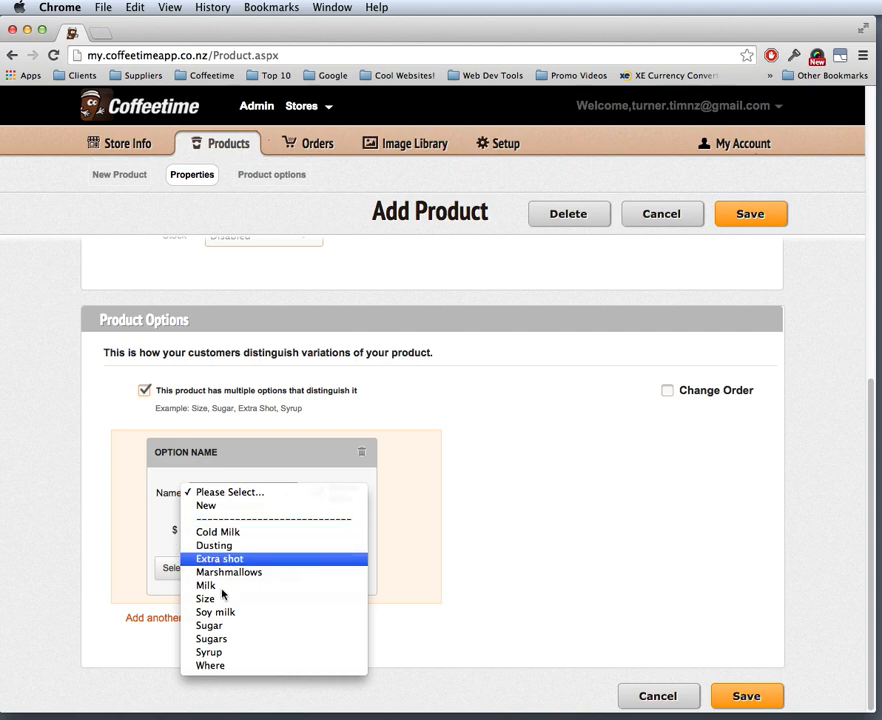
left_click(230, 507)
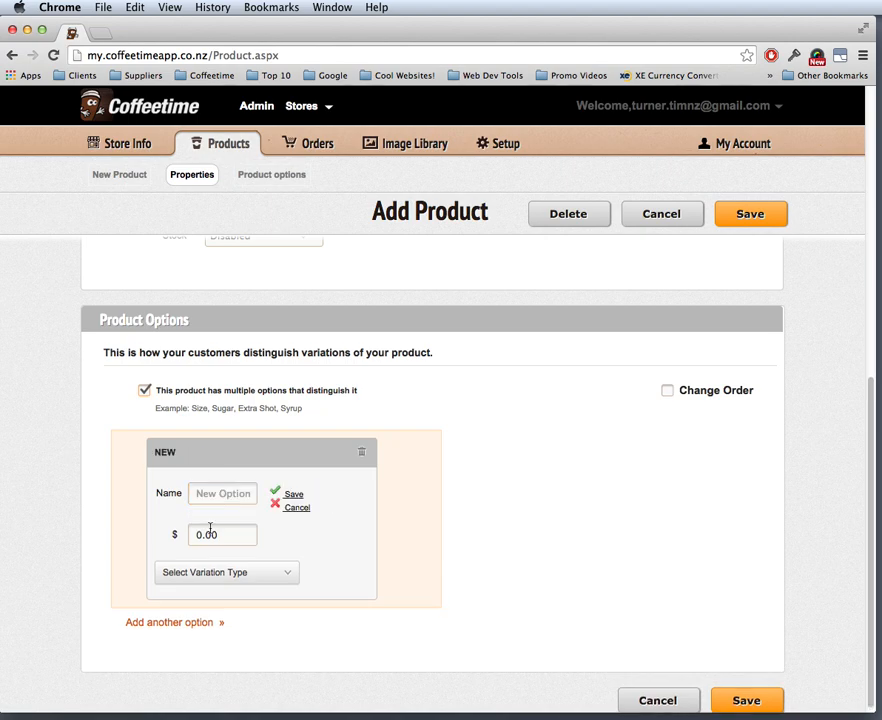
left_click(242, 495)
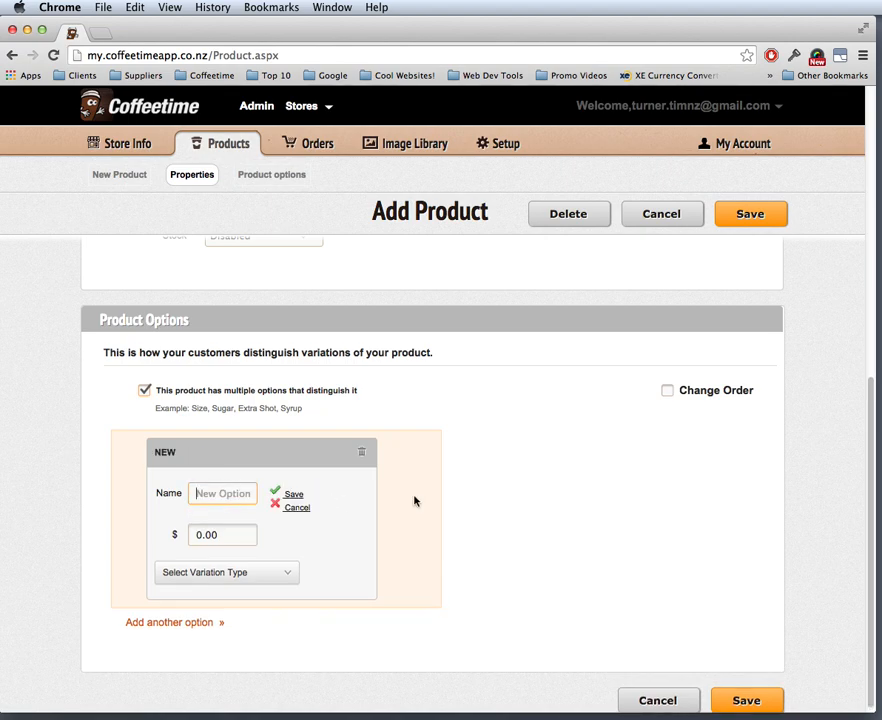
type("Bread")
left_click(290, 494)
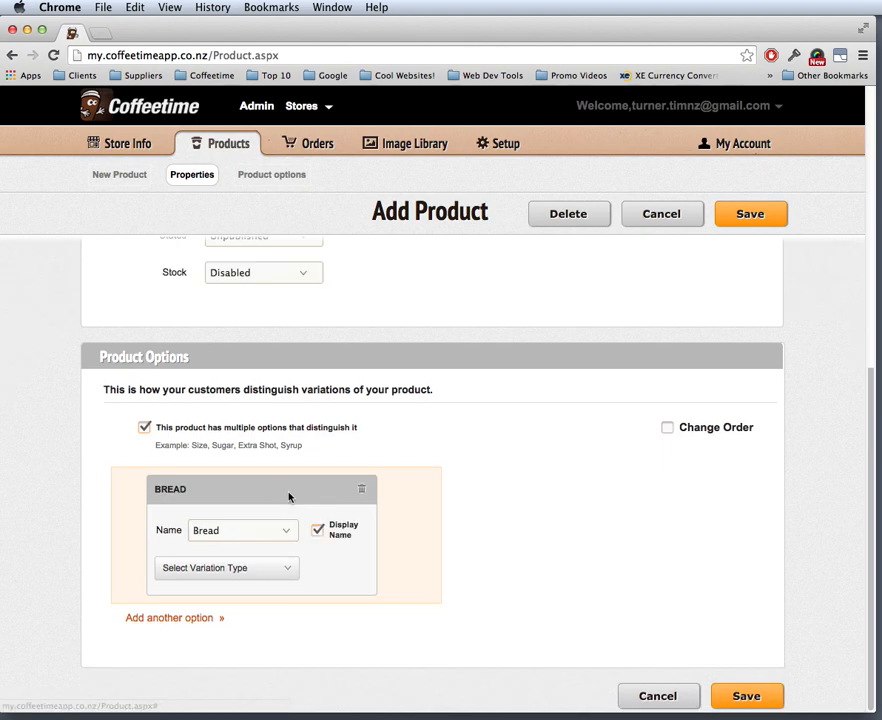
Make Bread a Multi-Choice option and enter the variants White and Wheat.
left_click(230, 568)
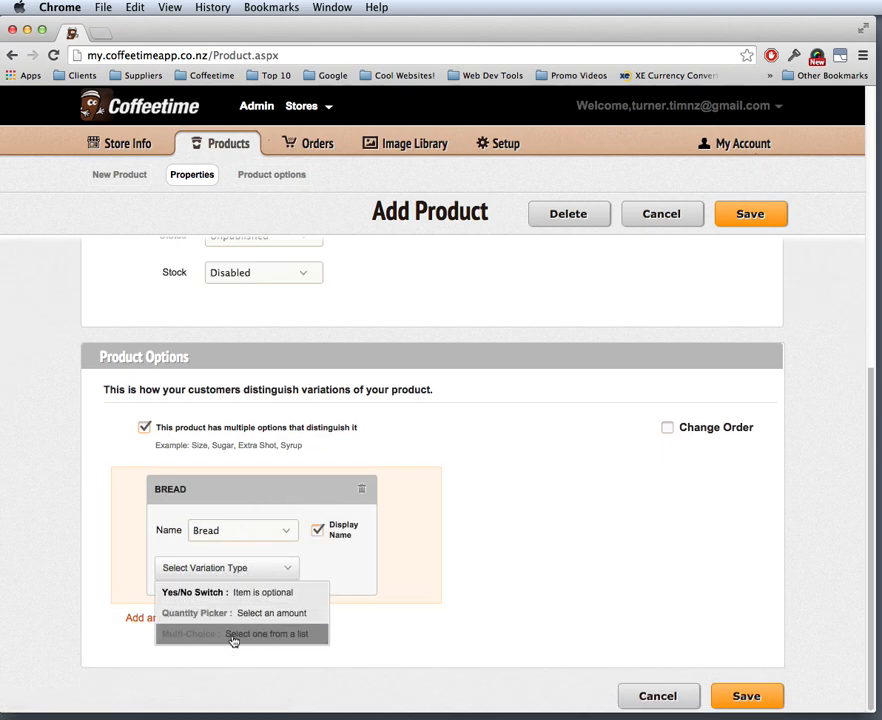
left_click(234, 638)
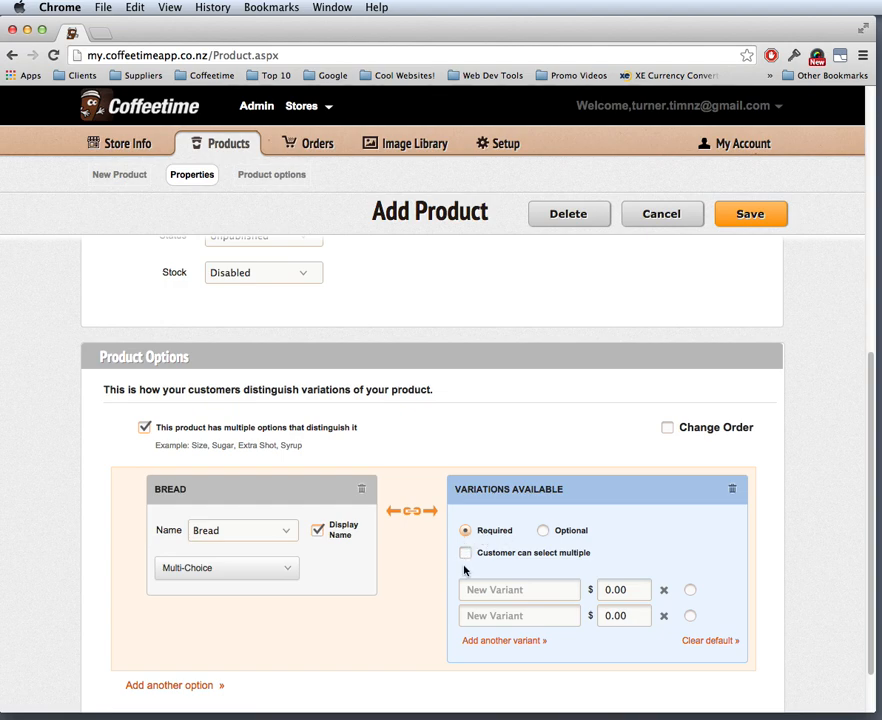
left_click(500, 589)
type("White")
key("Tab")
key("Tab")
key("Tab")
type("Wh")
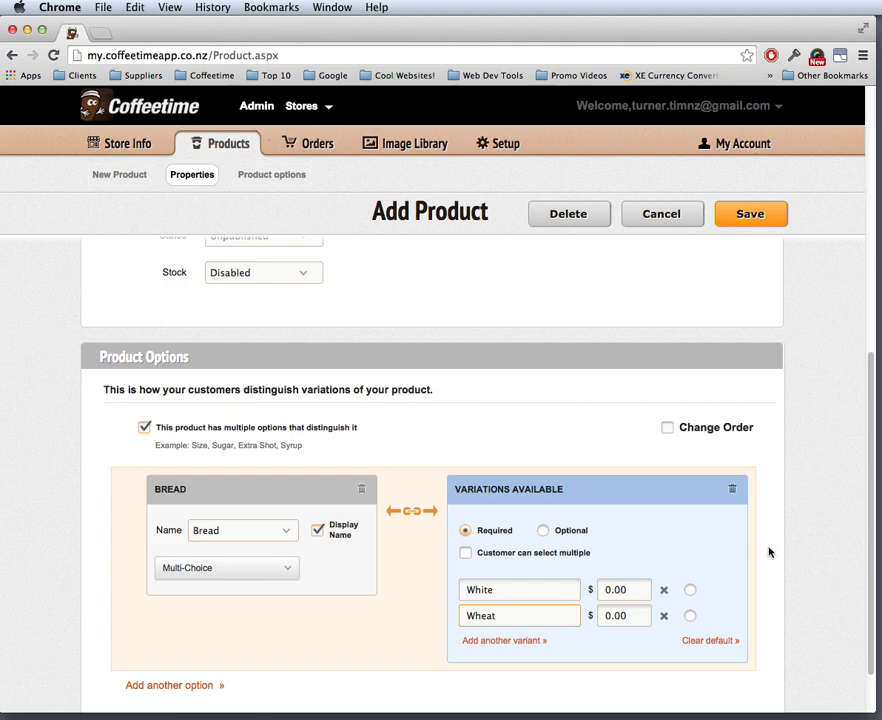
Add a third Bread variant named Italian and make White the default.
left_click(512, 640)
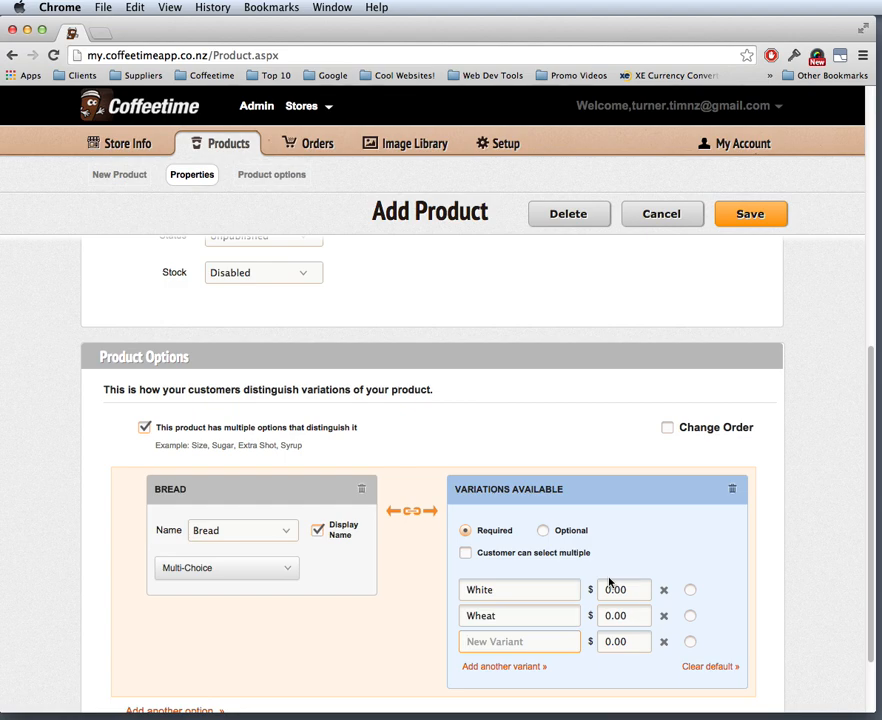
type("I")
key("BackSpace")
left_click(689, 590)
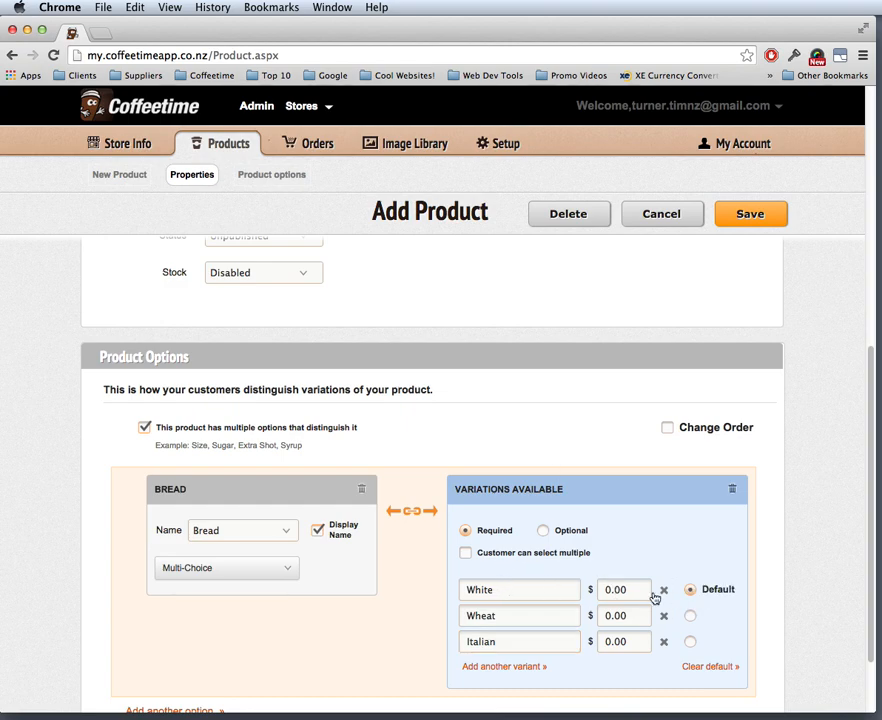
Add another new option named Meat and set its variation type to Multi-Choice.
left_click_drag(866, 444, 788, 582)
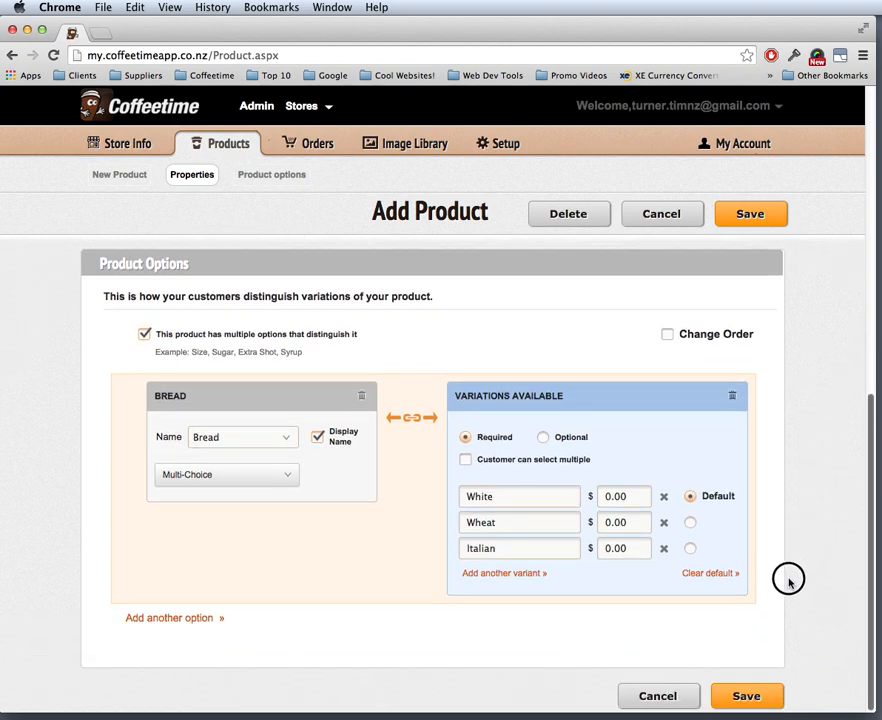
left_click(176, 618)
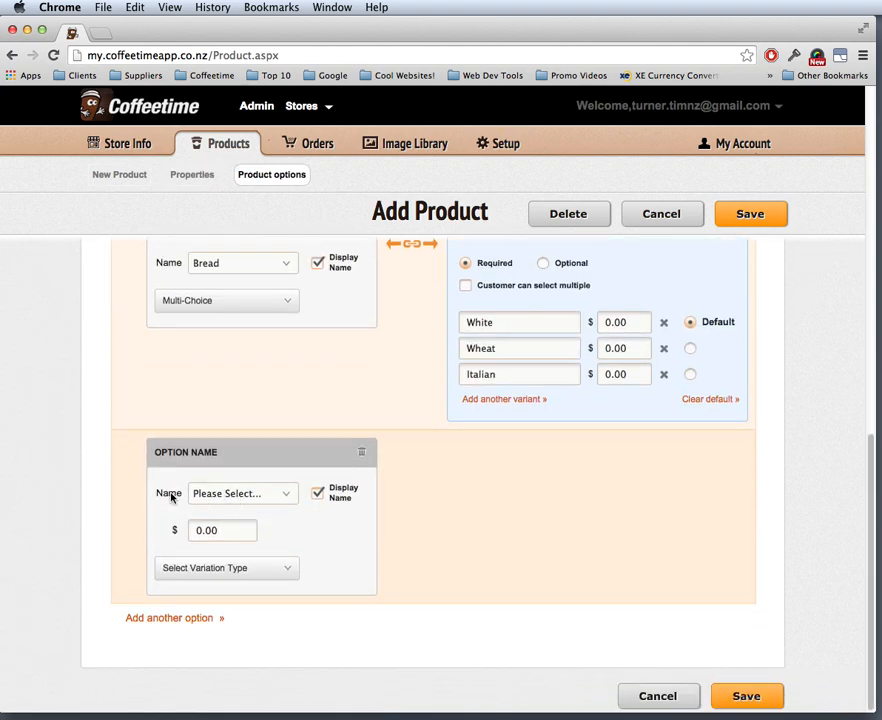
left_click(222, 494)
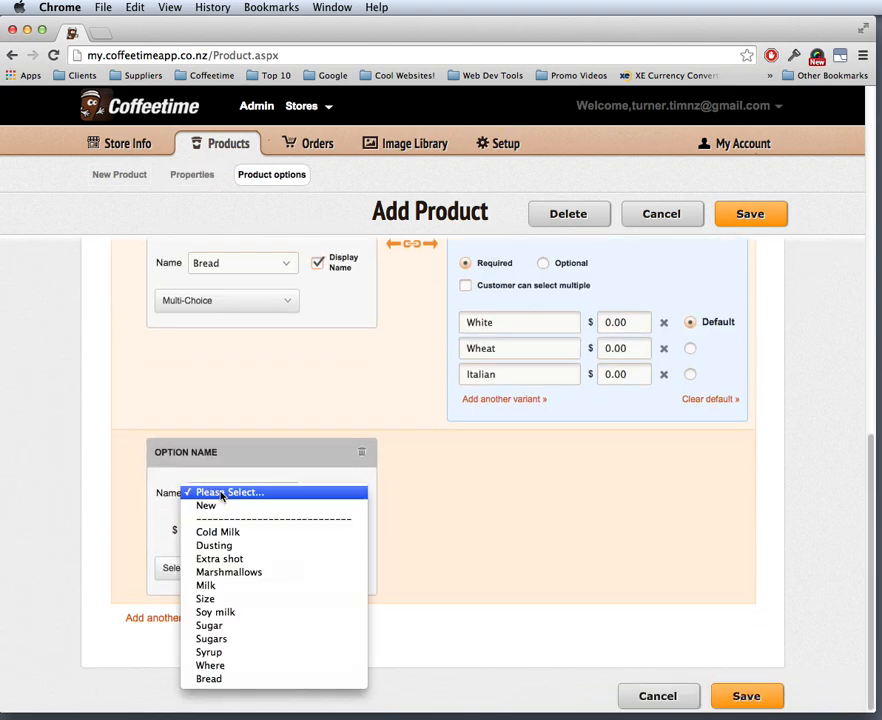
left_click(222, 507)
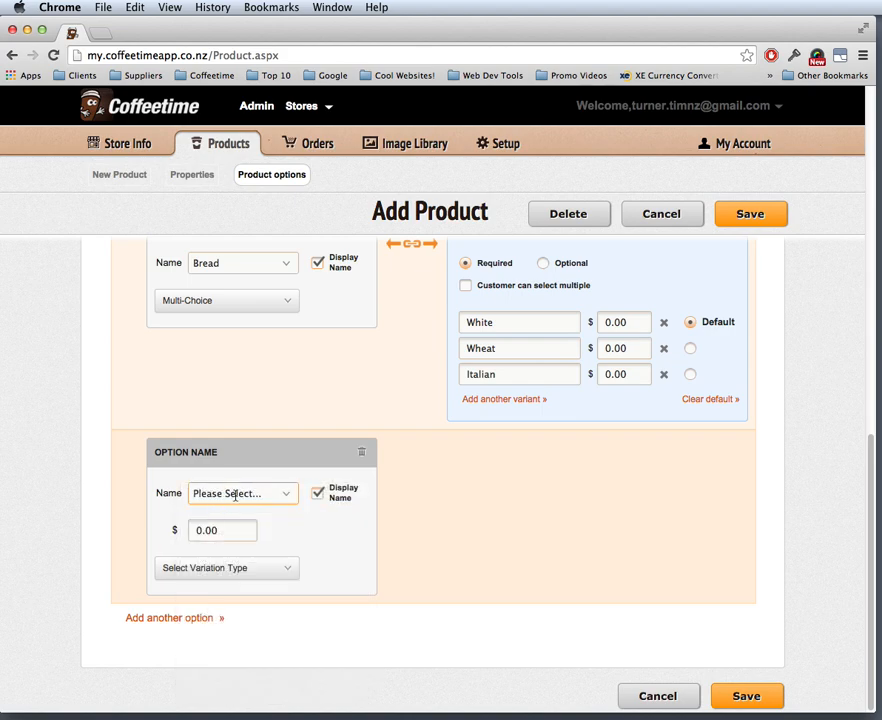
type("Meat")
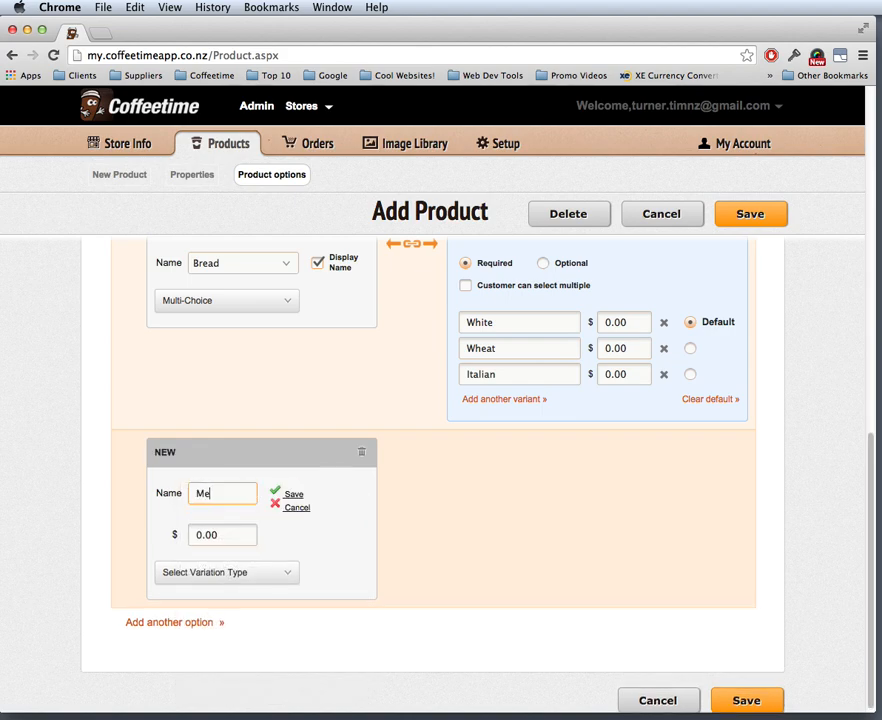
left_click(294, 494)
left_click(220, 563)
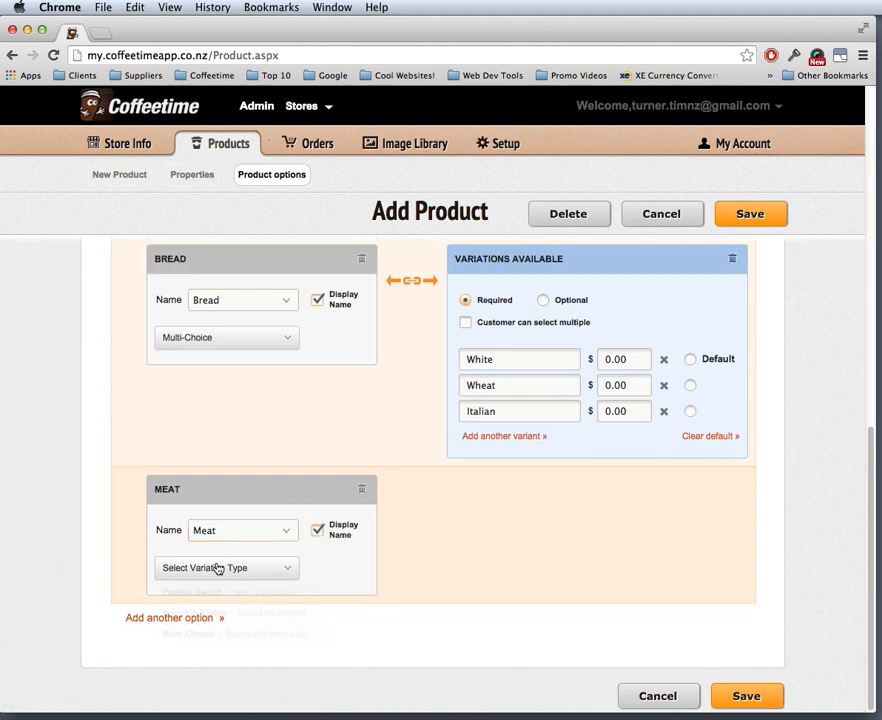
left_click(250, 634)
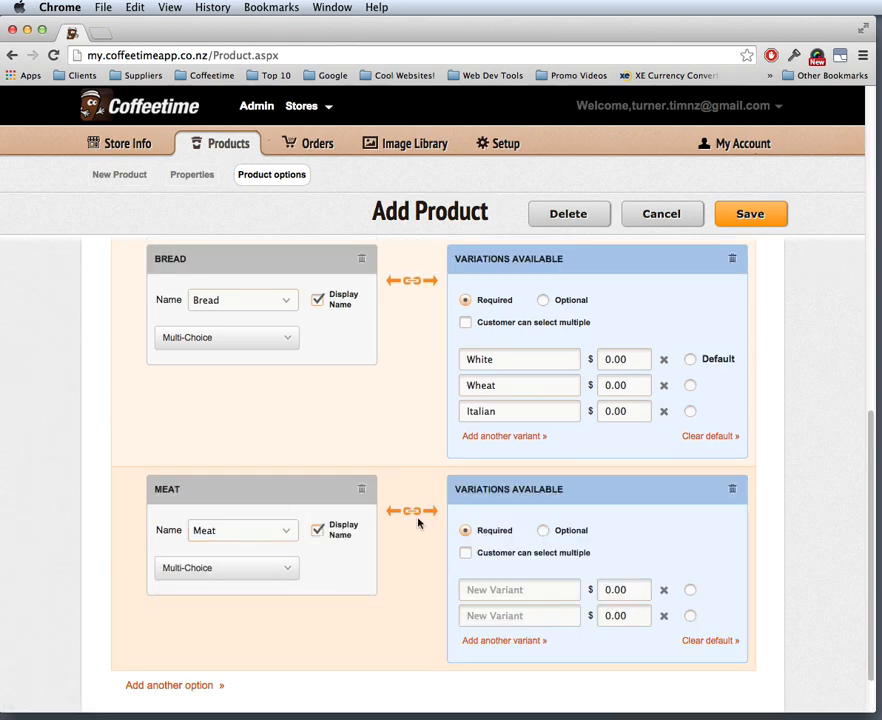
Enter Chicken, Beef and Ham as the Meat variants and make Chicken the default.
left_click(500, 590)
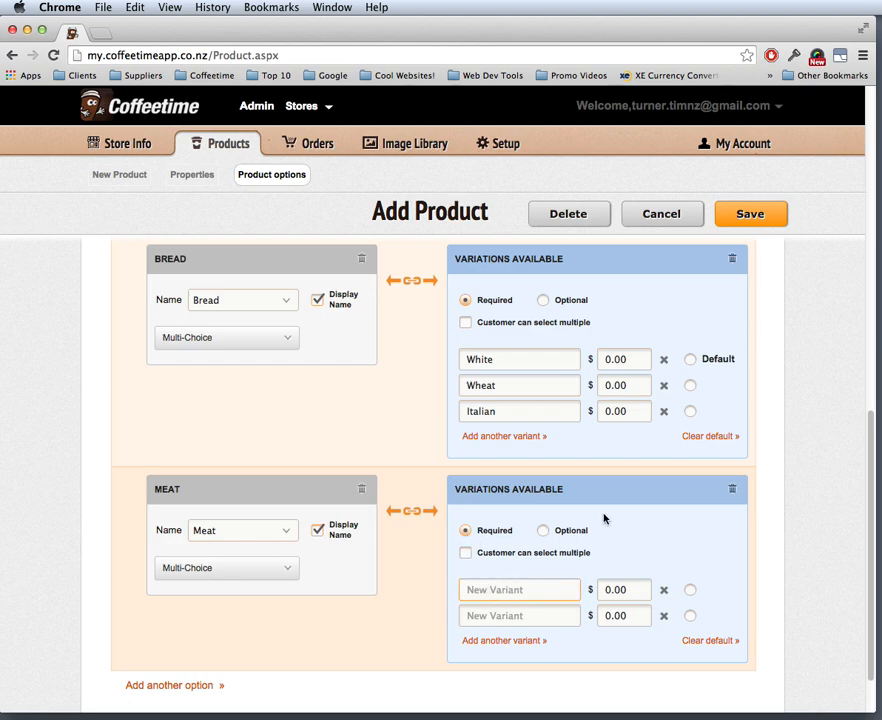
type("Chicken")
key("Tab")
key("Tab")
key("Tab")
type("Be")
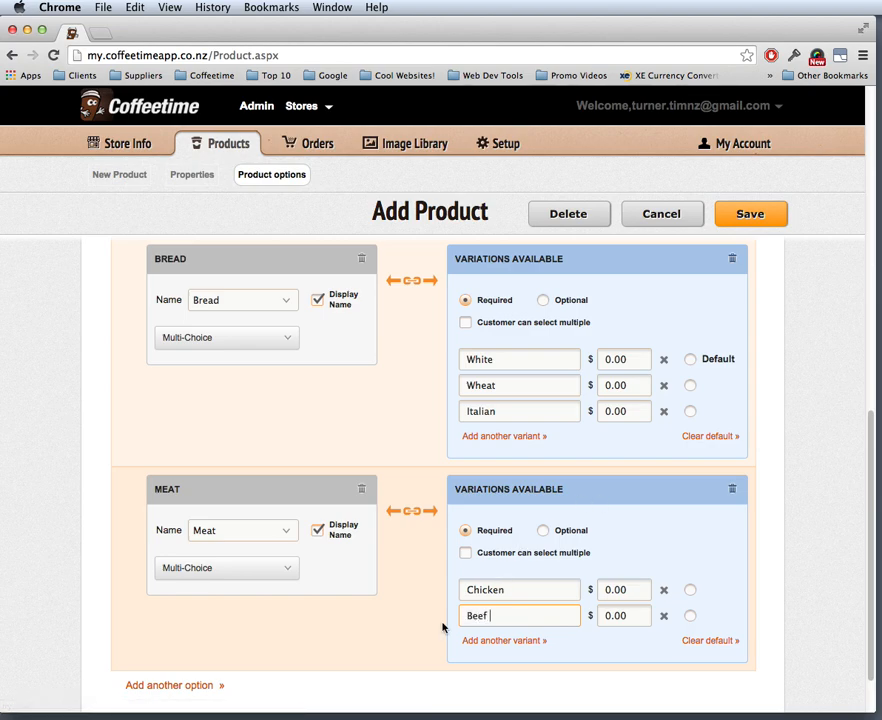
left_click(484, 641)
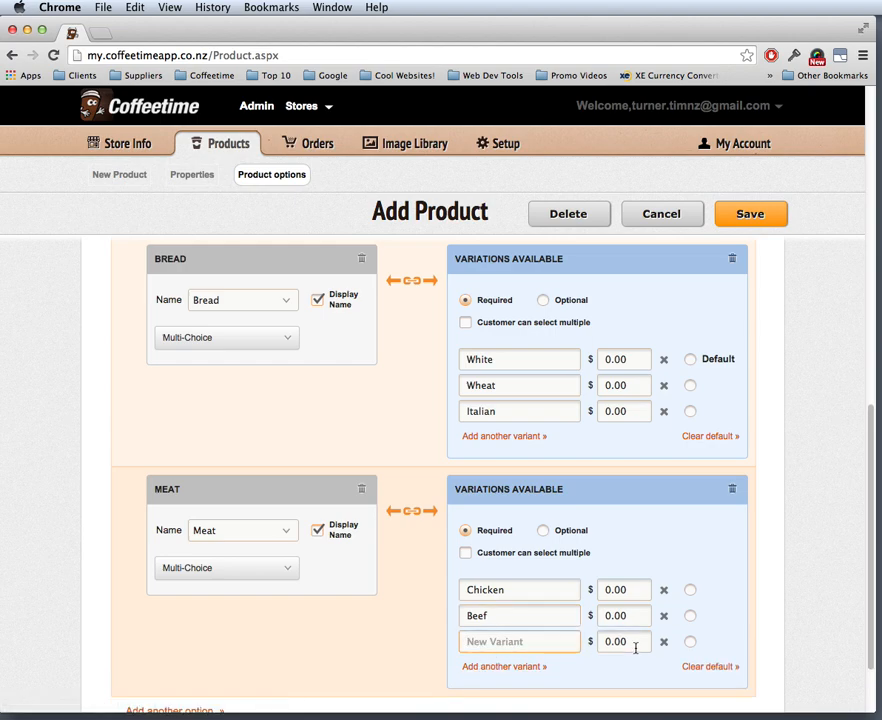
type("Ham")
left_click(690, 589)
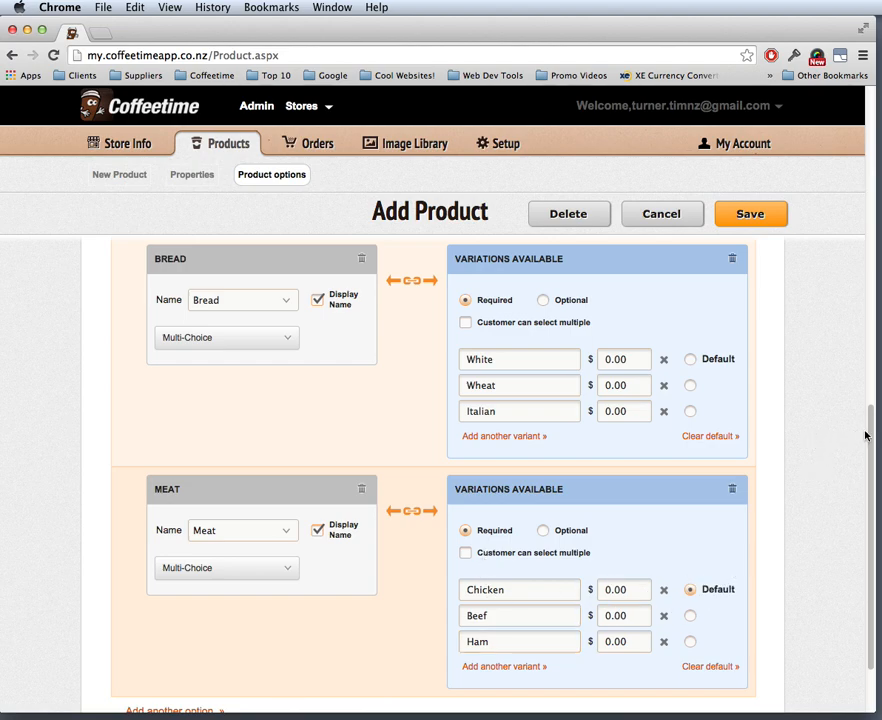
Add another new option named Seasoning and set its variation type to Multi-Choice.
scroll(862, 437, "down", 3)
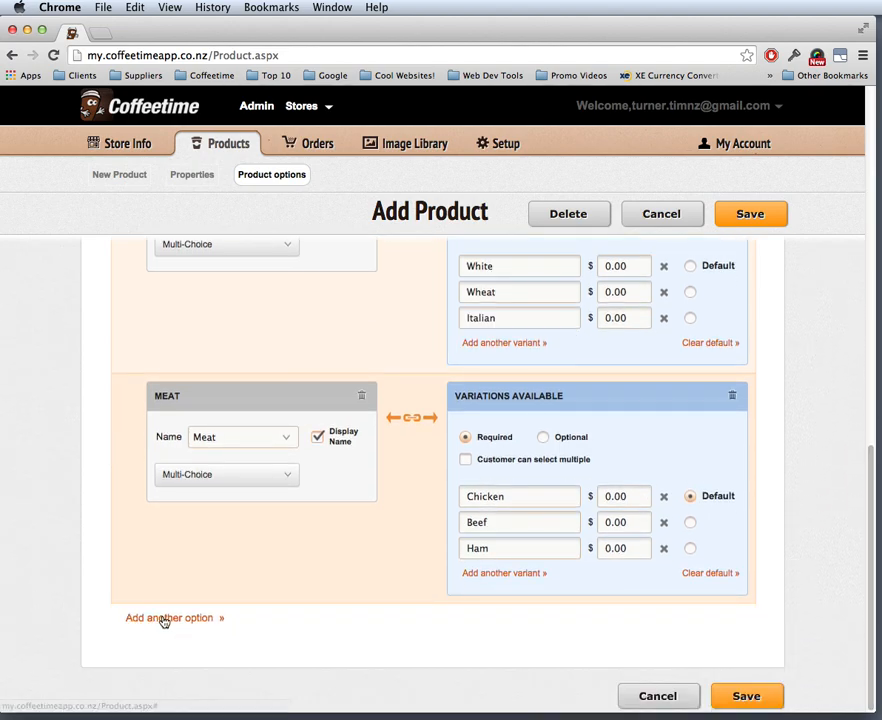
left_click(163, 618)
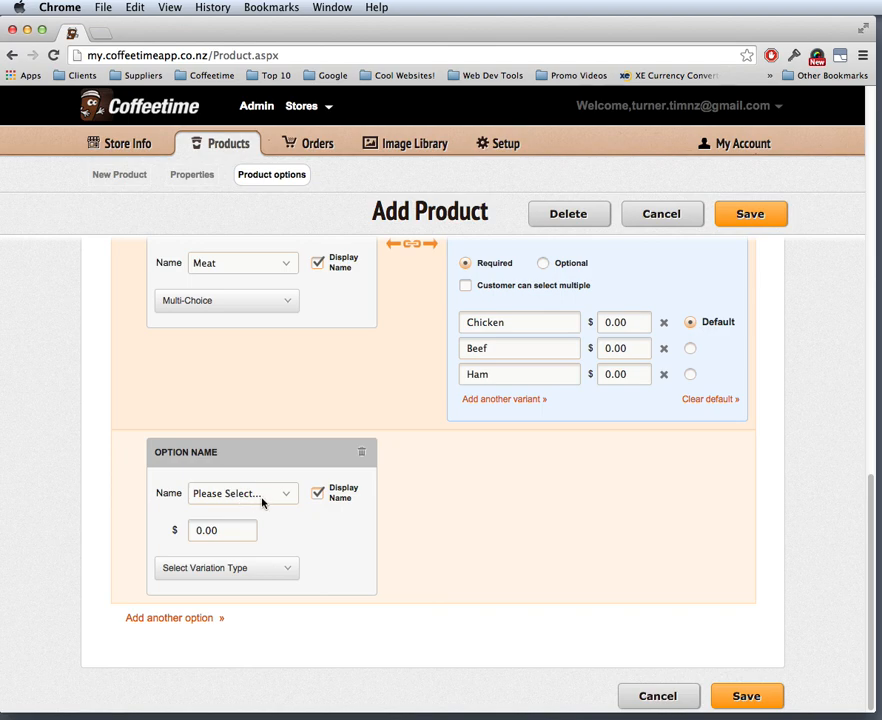
left_click(208, 496)
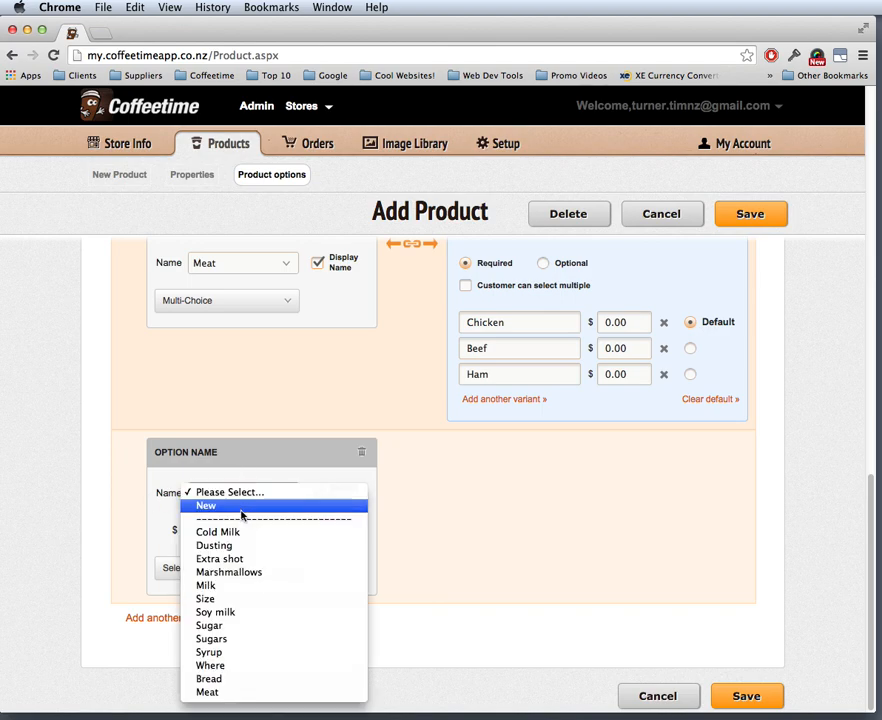
left_click(236, 508)
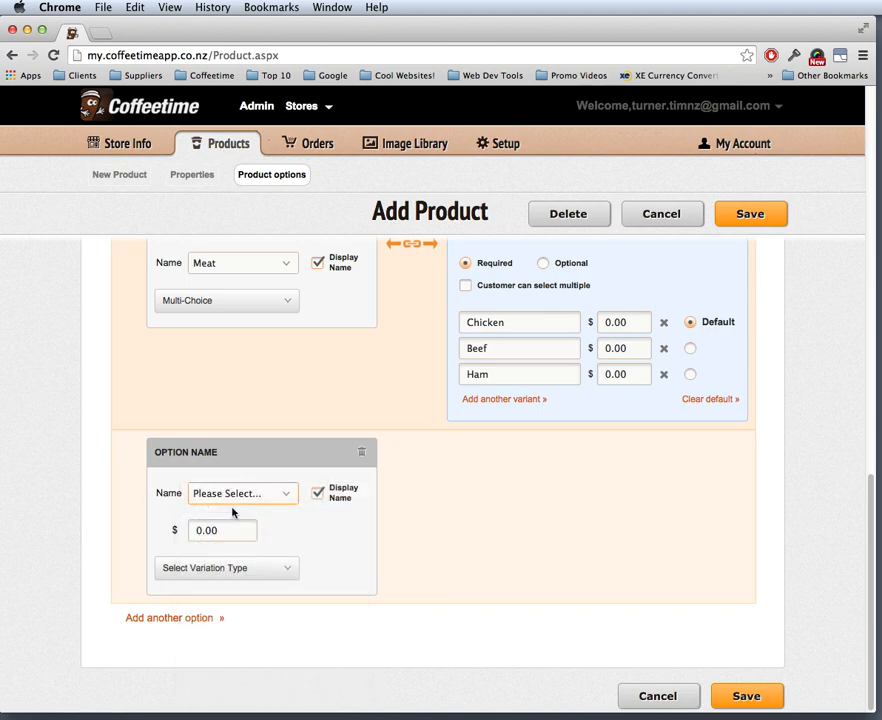
left_click(234, 496)
type("S")
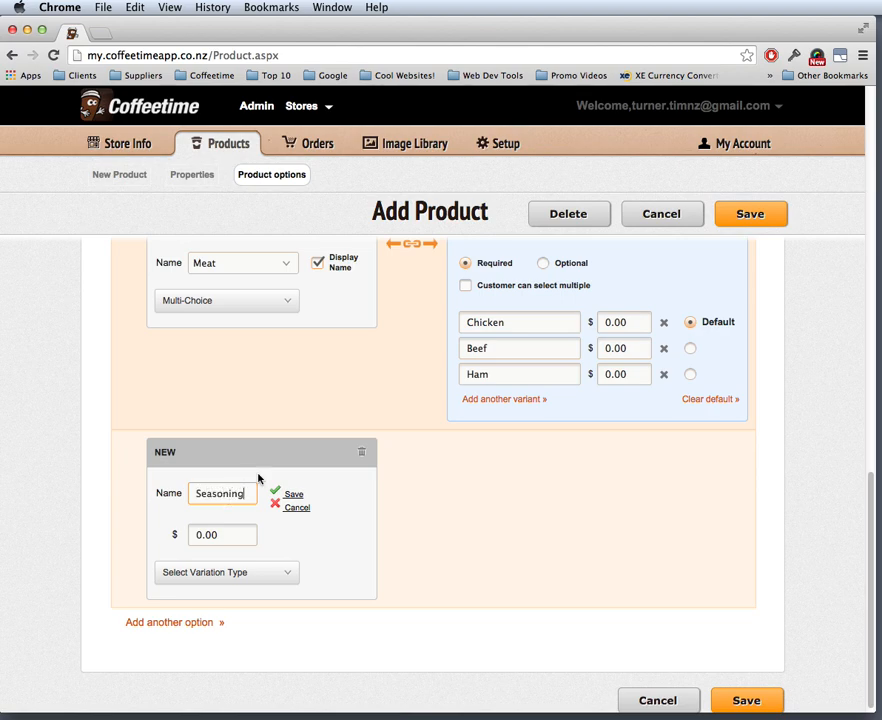
type("easoning")
left_click(226, 575)
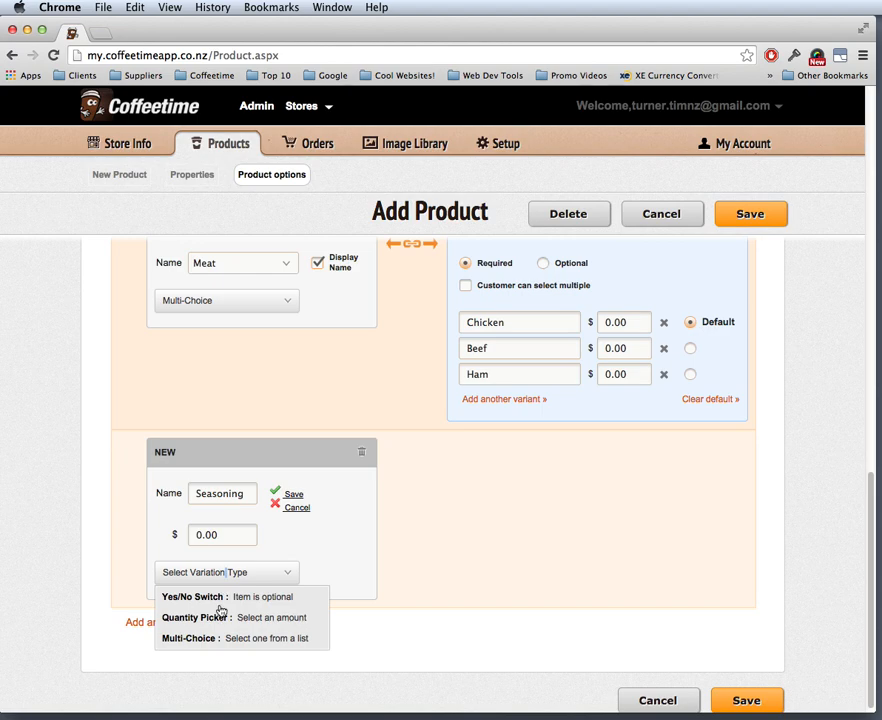
left_click(212, 638)
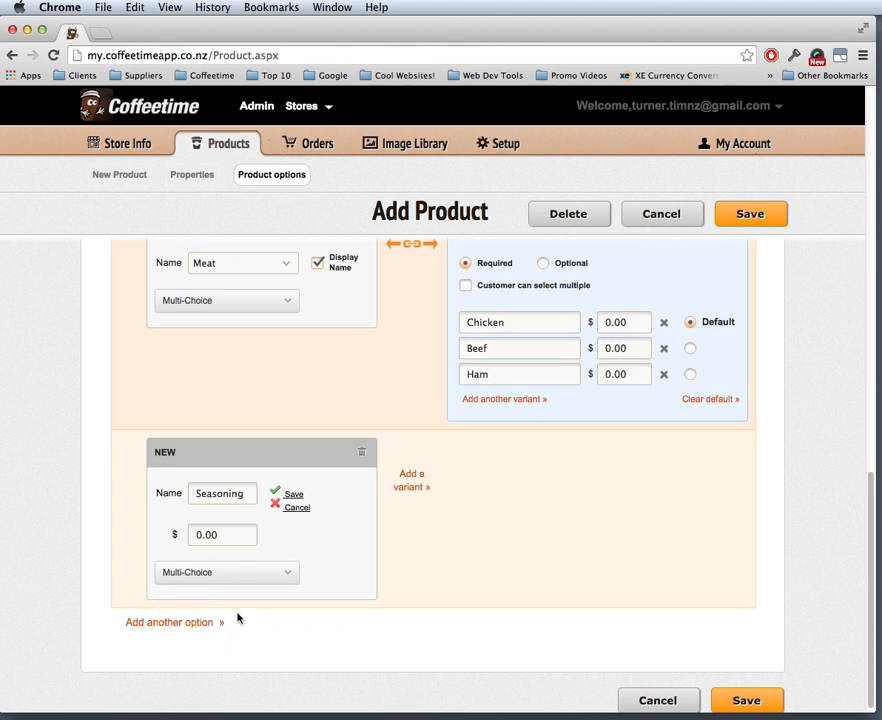
left_click(293, 494)
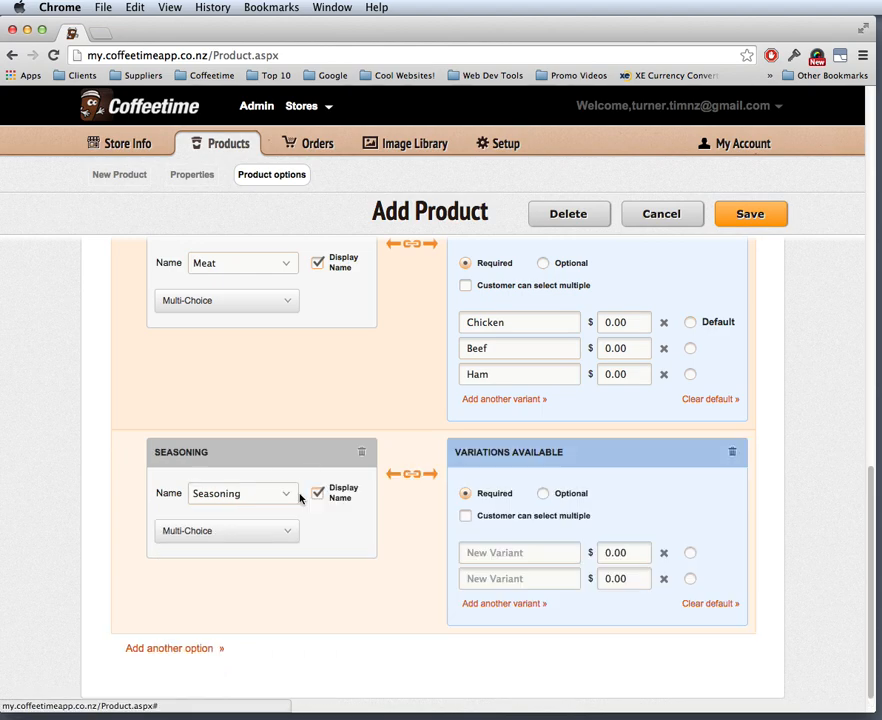
Make the Seasoning option optional and enter Salt and Pepper as its variants.
left_click(544, 495)
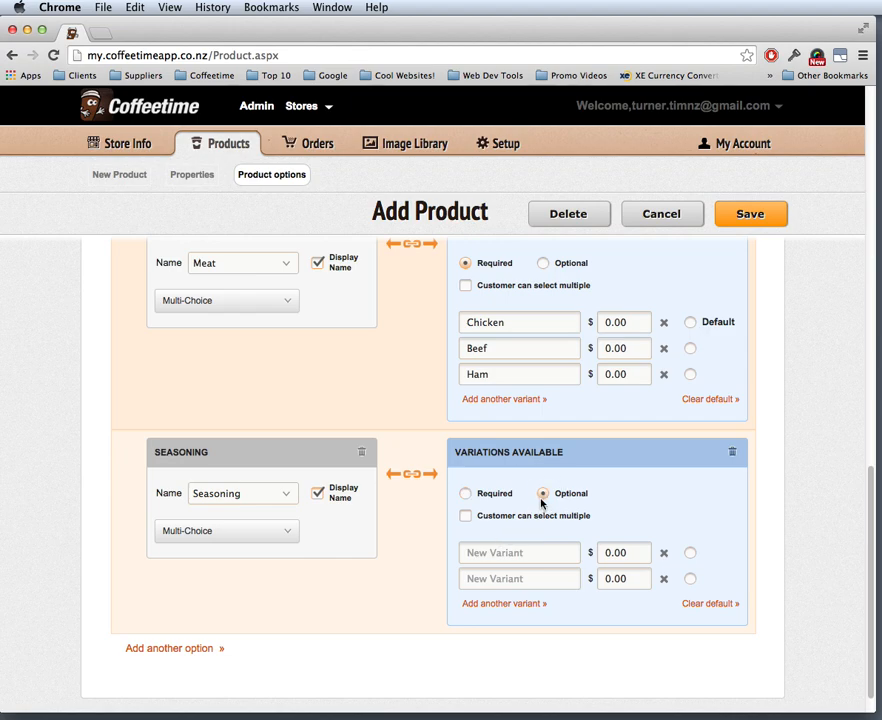
left_click(498, 553)
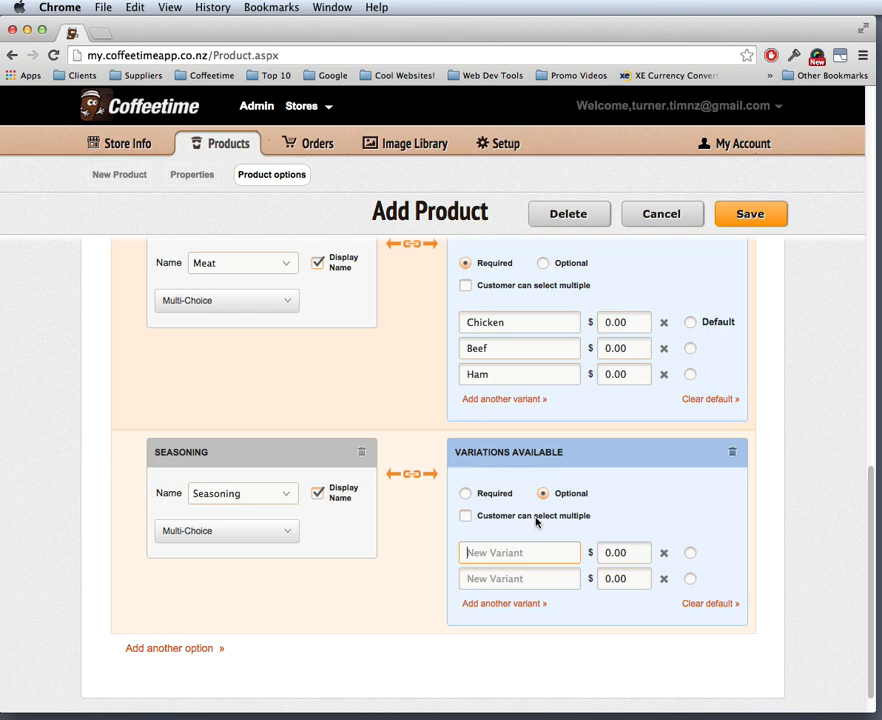
type("Sa")
key("Tab")
key("Tab")
key("Tab")
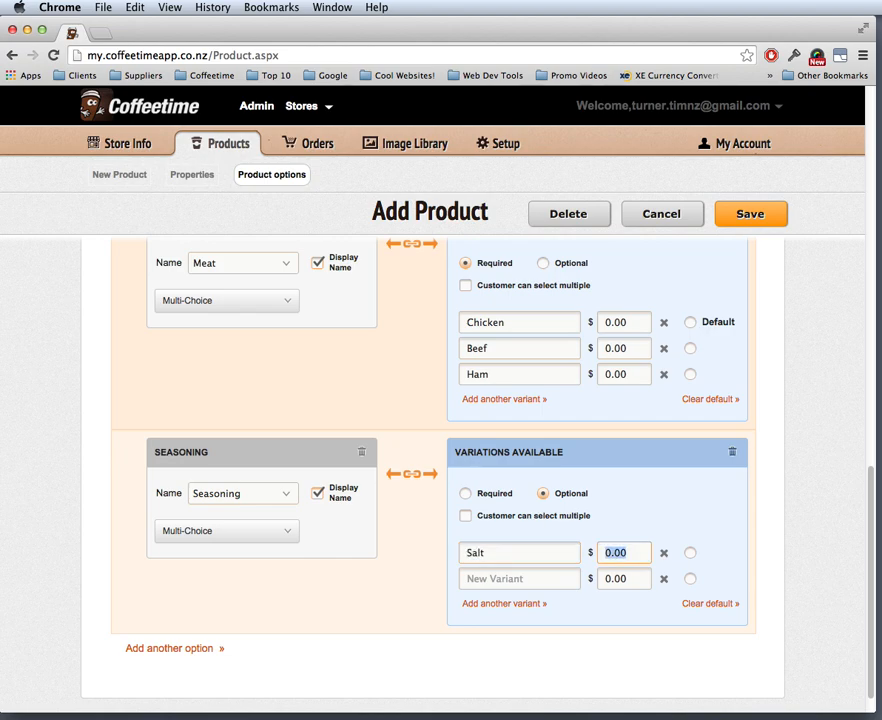
type("Pepper")
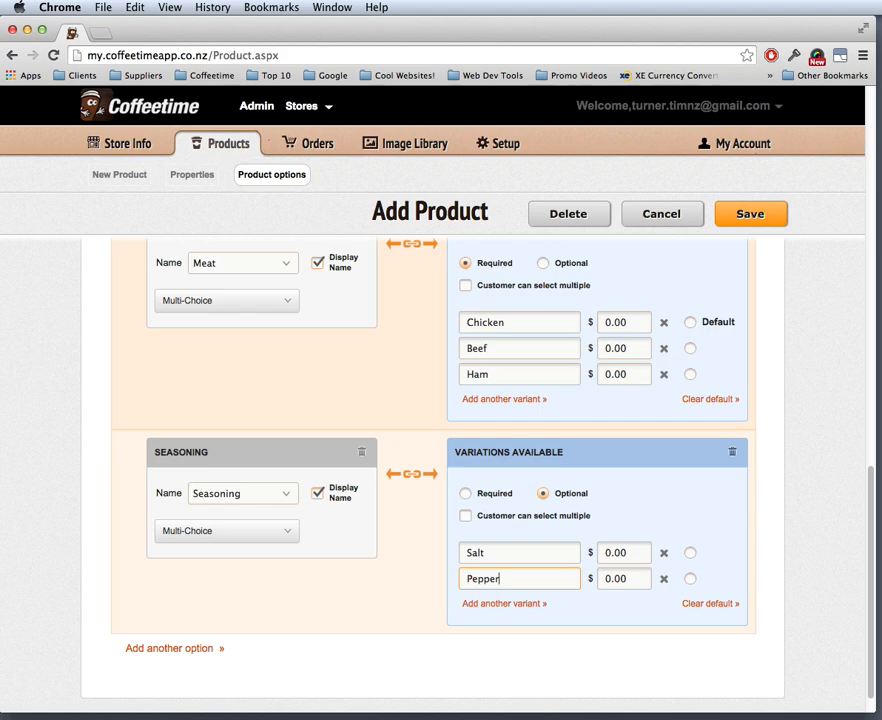
Assign the first espresso cup image from the Image Library to the Sandwich and save the product.
left_click(758, 215)
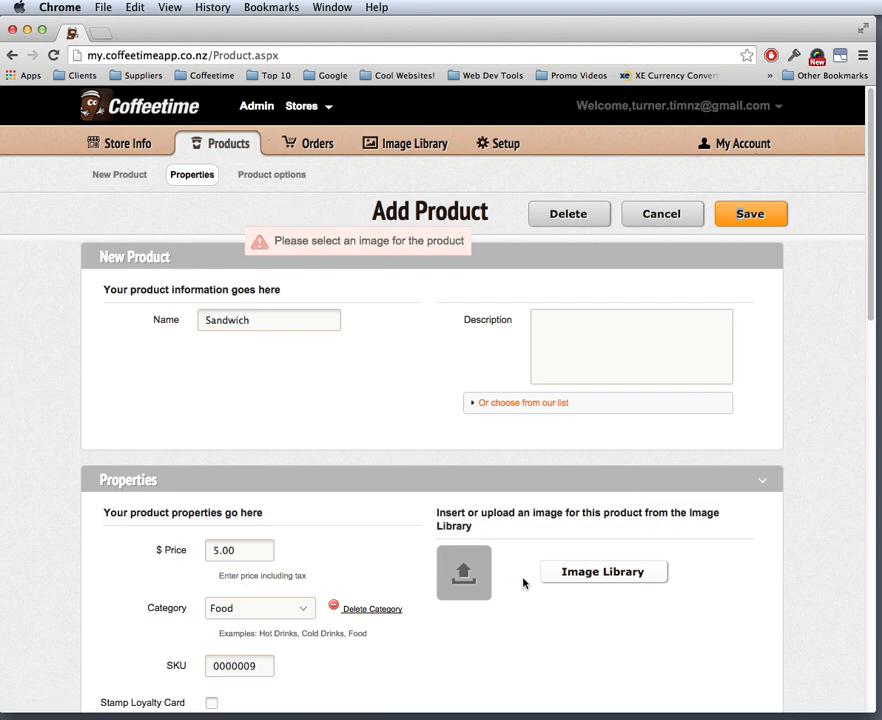
left_click(601, 576)
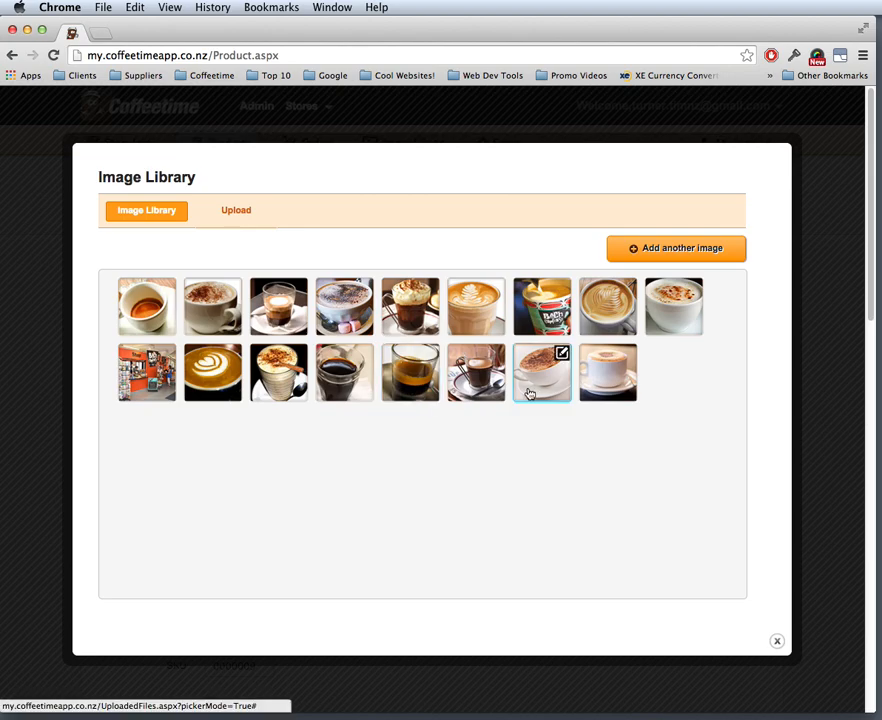
left_click(150, 305)
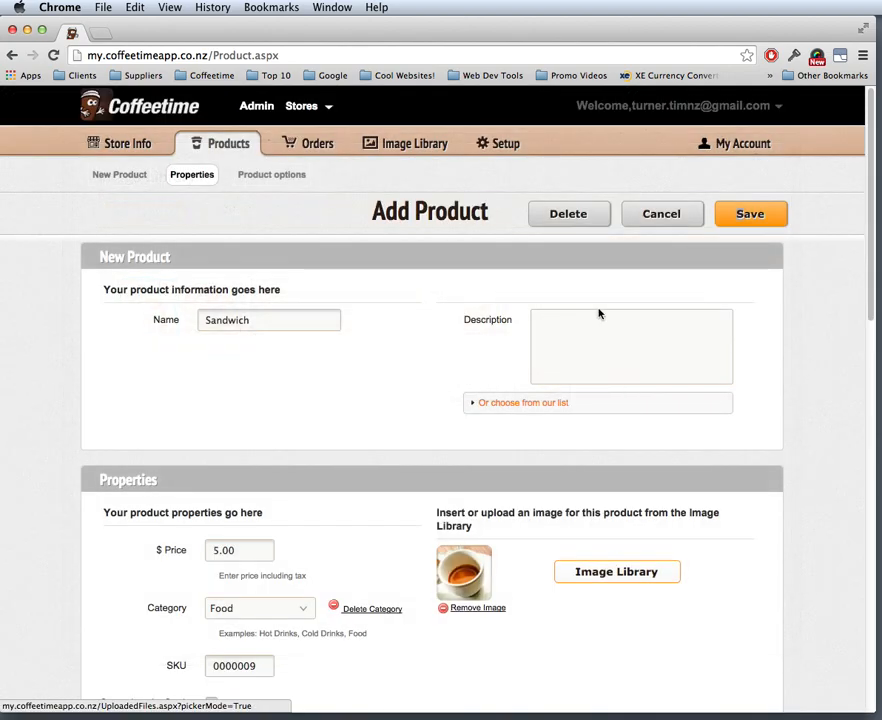
left_click(723, 217)
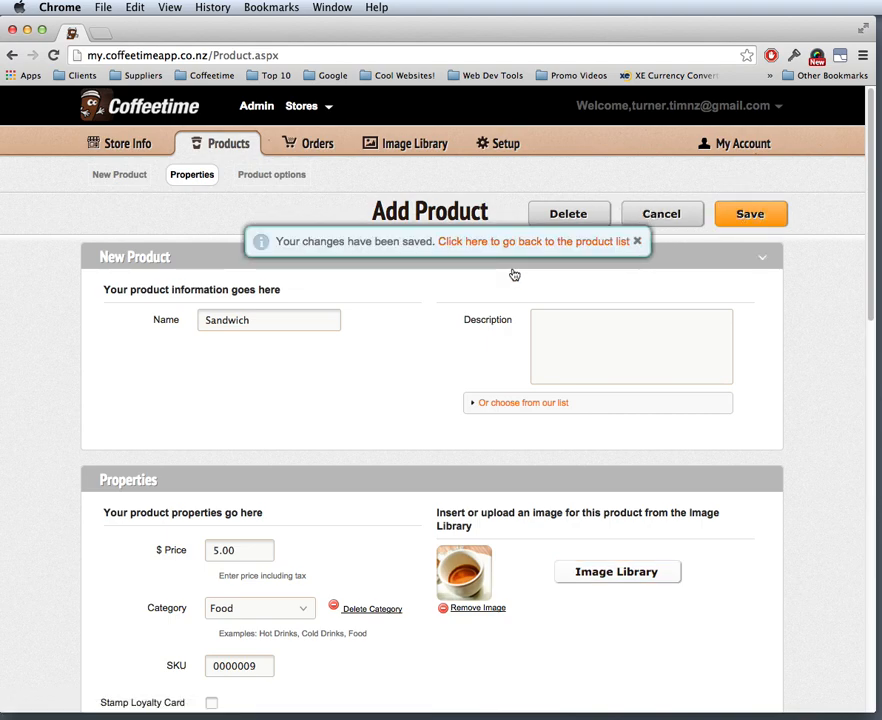
Return to the product list and examine the entry for the new Sandwich product.
left_click(562, 243)
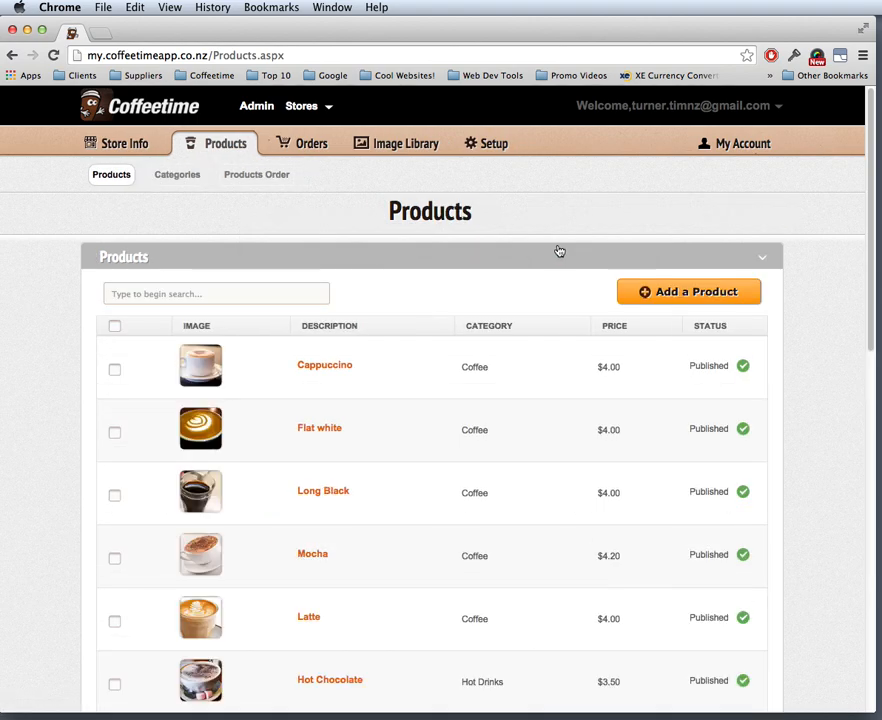
scroll(853, 228, "down", 4)
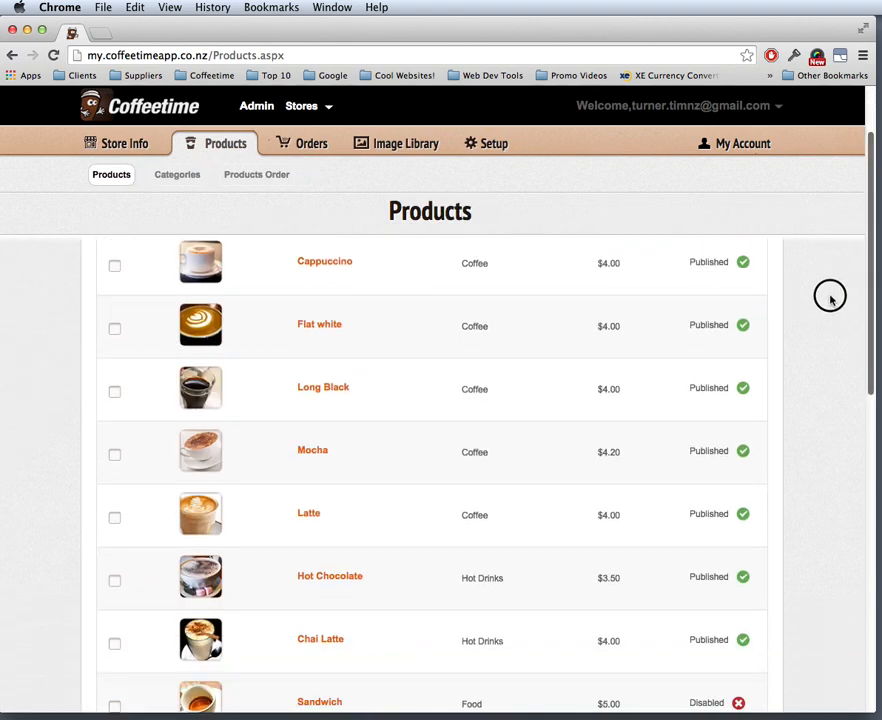
scroll(815, 327, "down", 1)
scroll(823, 319, "up", 2)
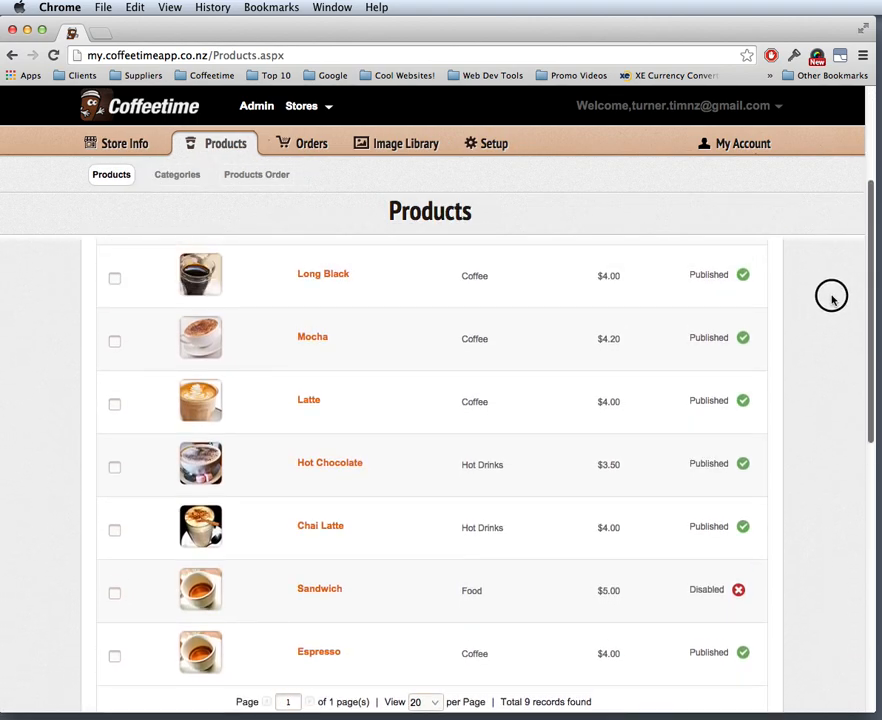
scroll(840, 280, "up", 4)
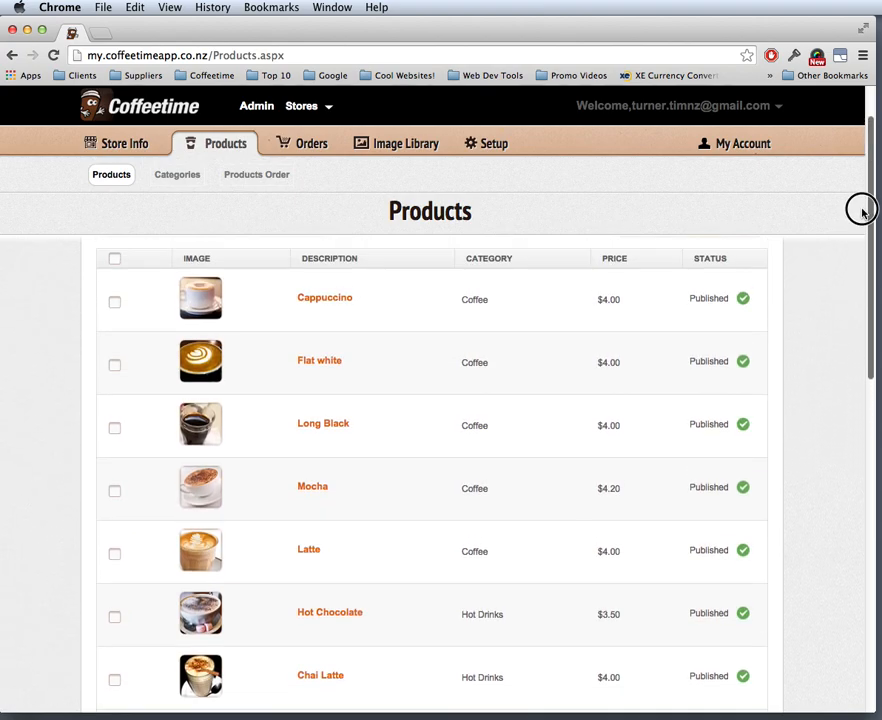
scroll(821, 289, "down", 4)
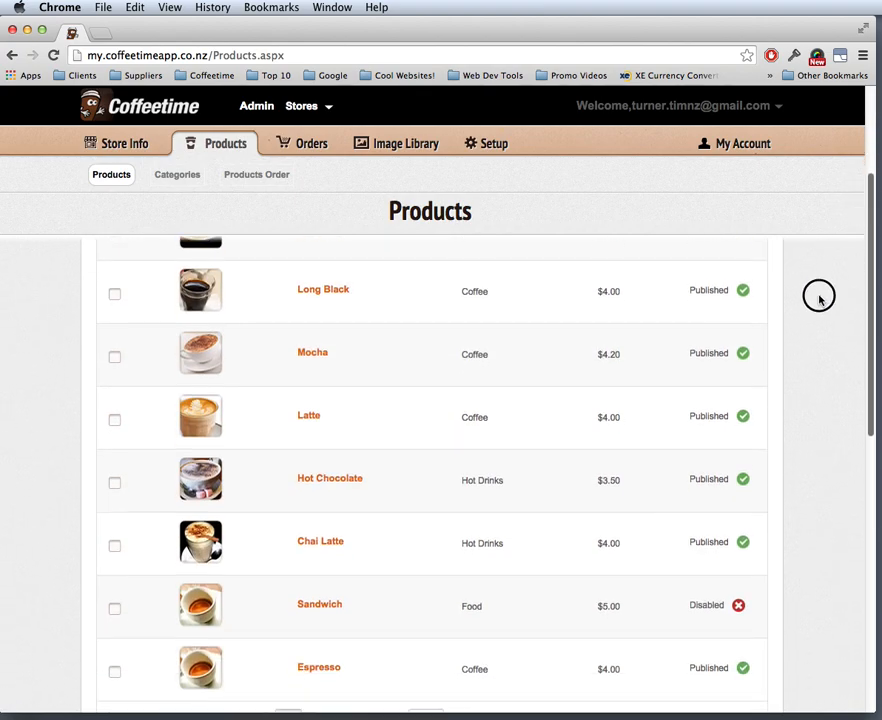
scroll(797, 325, "down", 1)
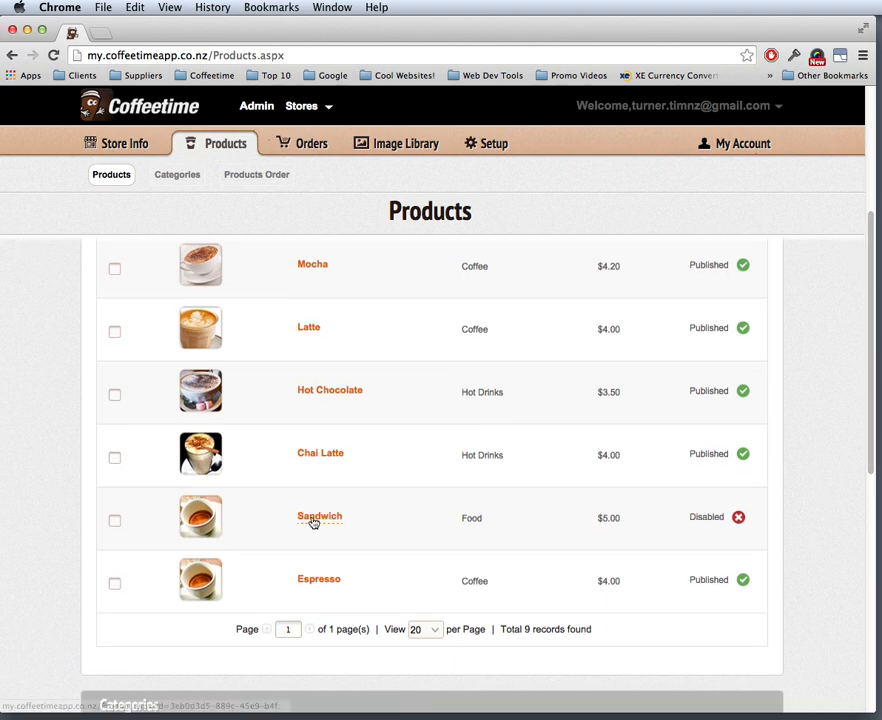